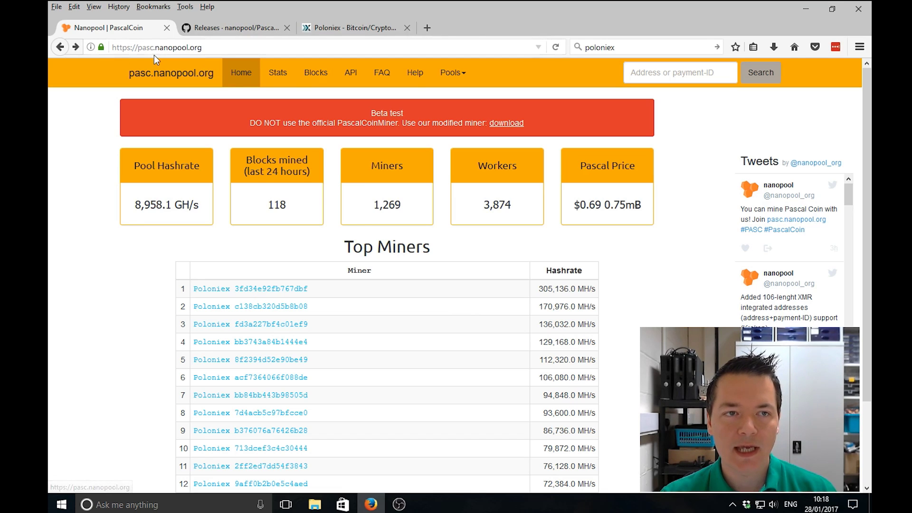
# - Look over the pool's web address and the Beta test warning on the Nanopool page
pyautogui.click(201, 47)
pyautogui.click(86, 232)
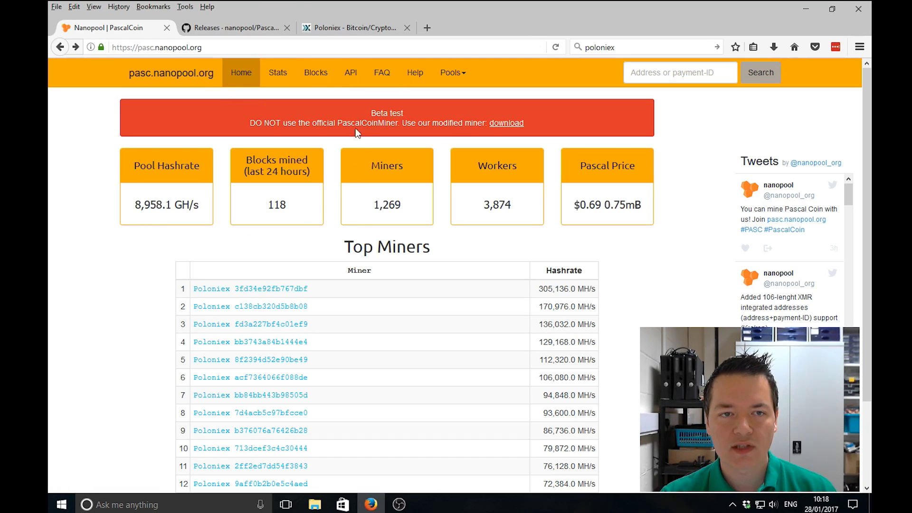
pyautogui.moveTo(371, 113); pyautogui.dragTo(404, 113)
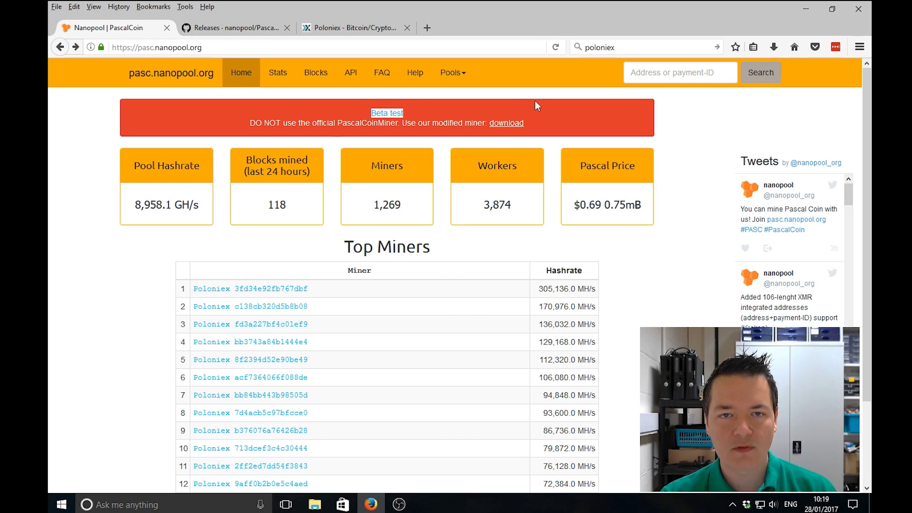
pyautogui.tripleClick(549, 123)
pyautogui.click(347, 121)
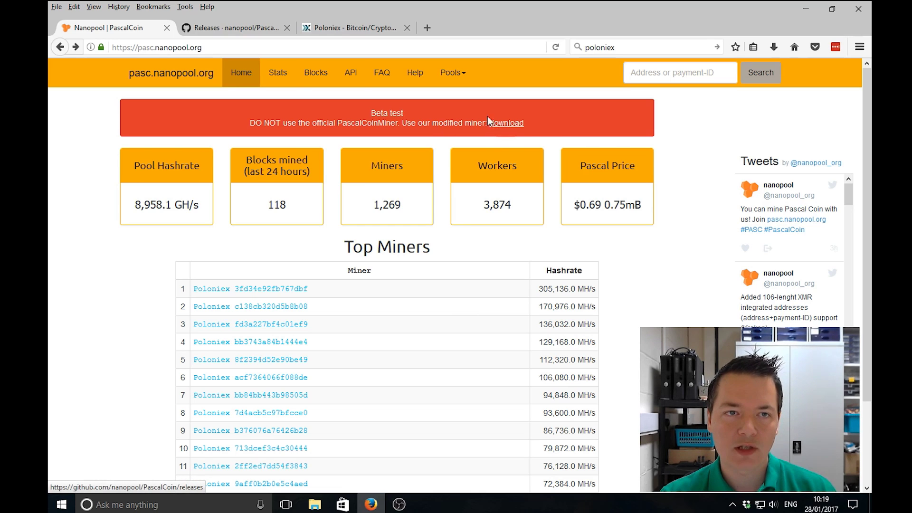
# - Download PascalCoinMiner.-.v1.0.0.zip from the GitHub Releases page and confirm the save
pyautogui.click(258, 29)
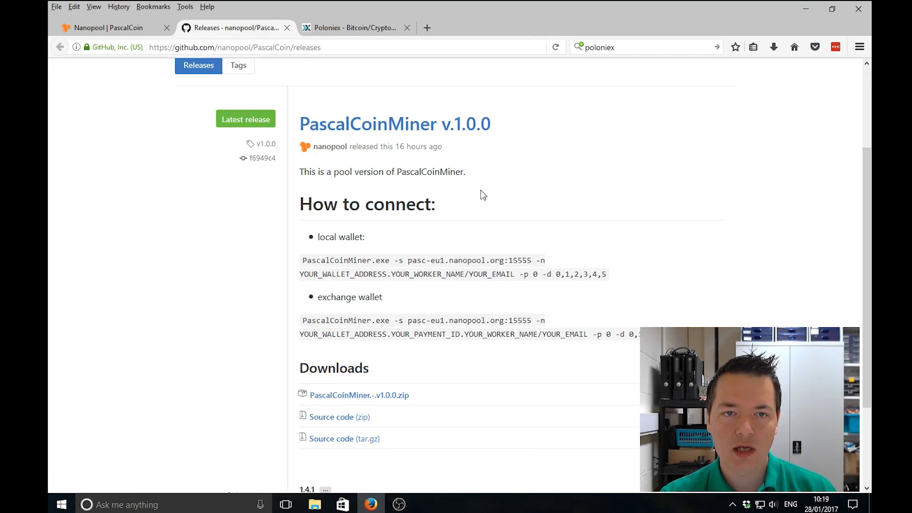
pyautogui.scroll(3, 480, 195)
pyautogui.scroll(-5, 512, 227)
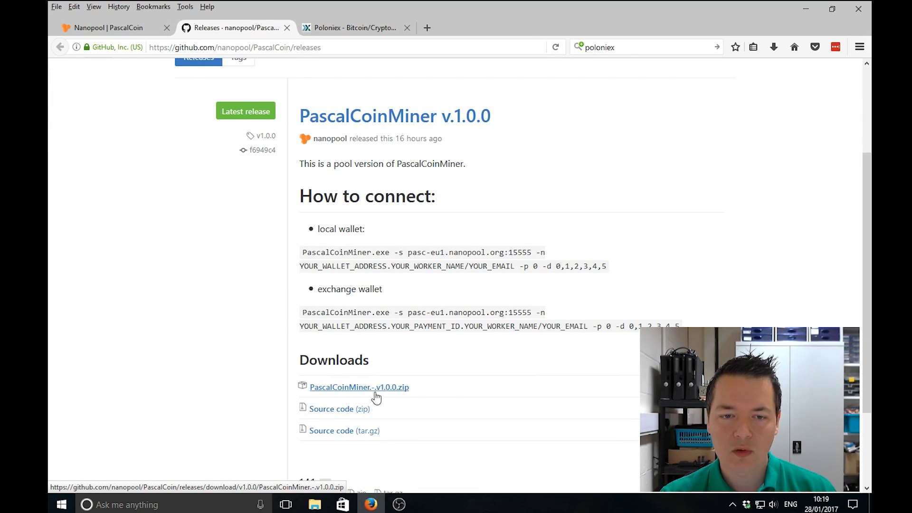
pyautogui.click(383, 389)
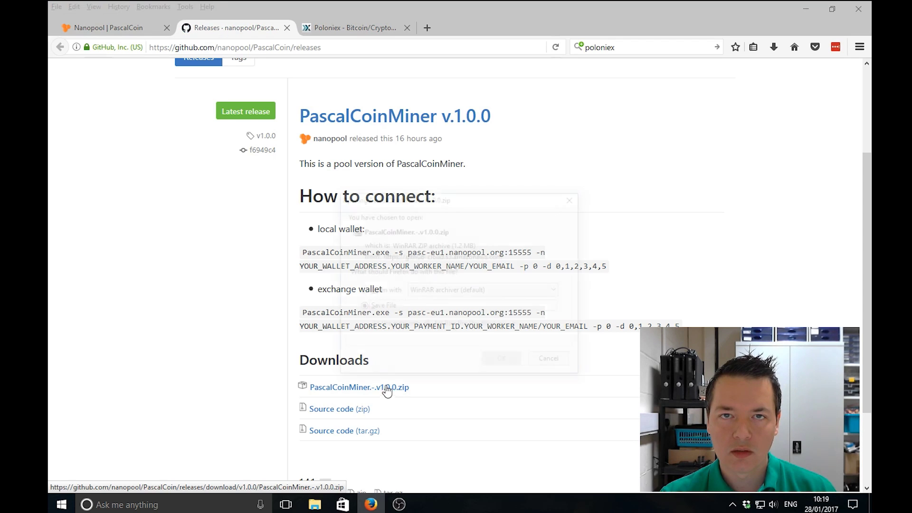
pyautogui.click(512, 361)
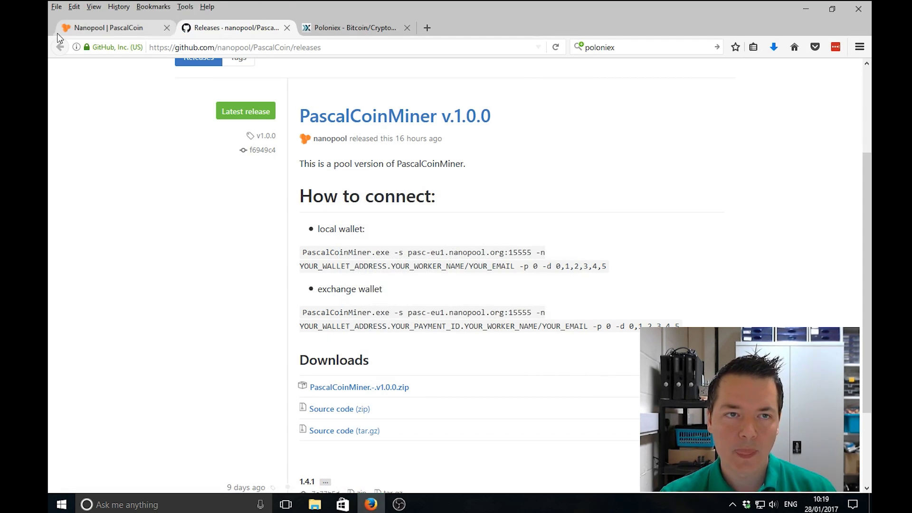
pyautogui.click(369, 29)
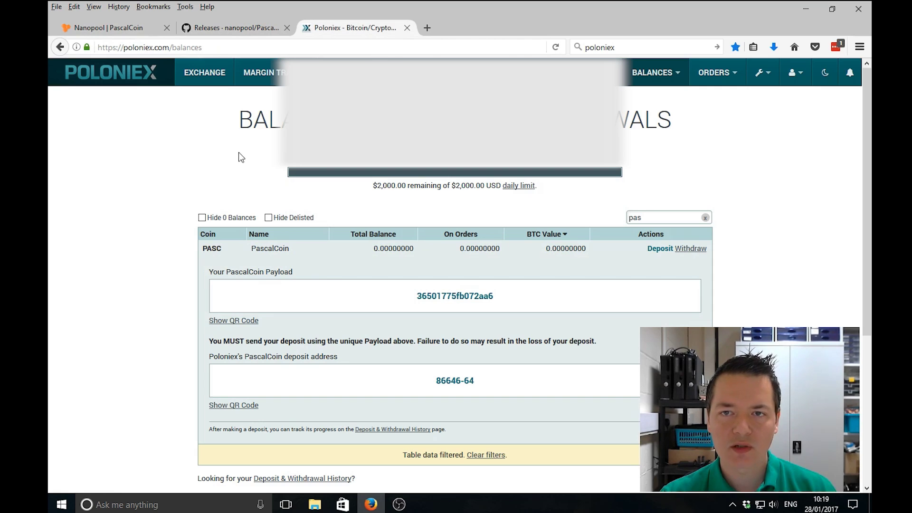
# - In Poloniex Deposits & Withdrawals, search 'pas' and show the PASC deposit details
pyautogui.scroll(-3, 238, 154)
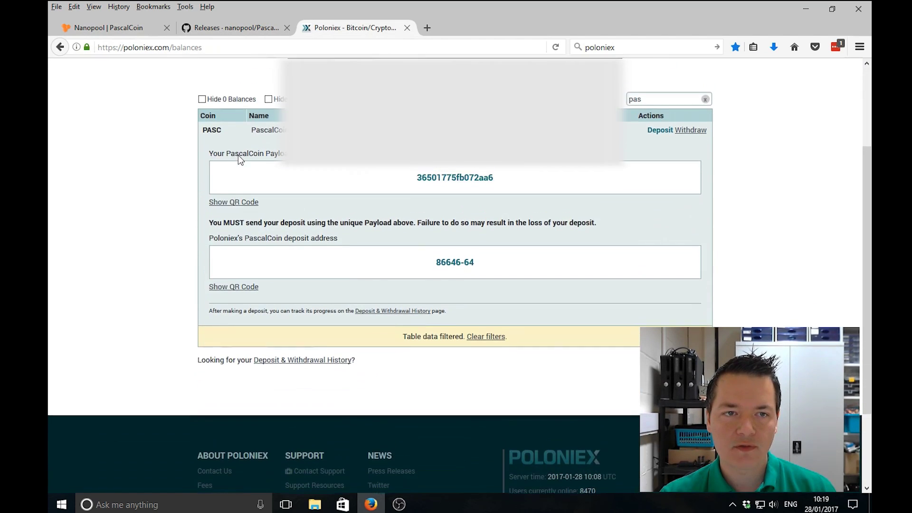
pyautogui.scroll(3, 238, 155)
pyautogui.moveTo(684, 74)
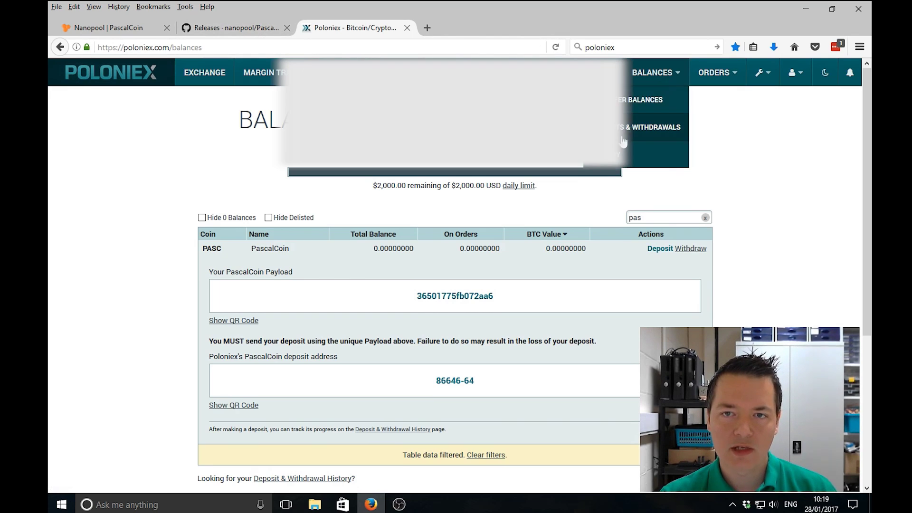
pyautogui.click(635, 129)
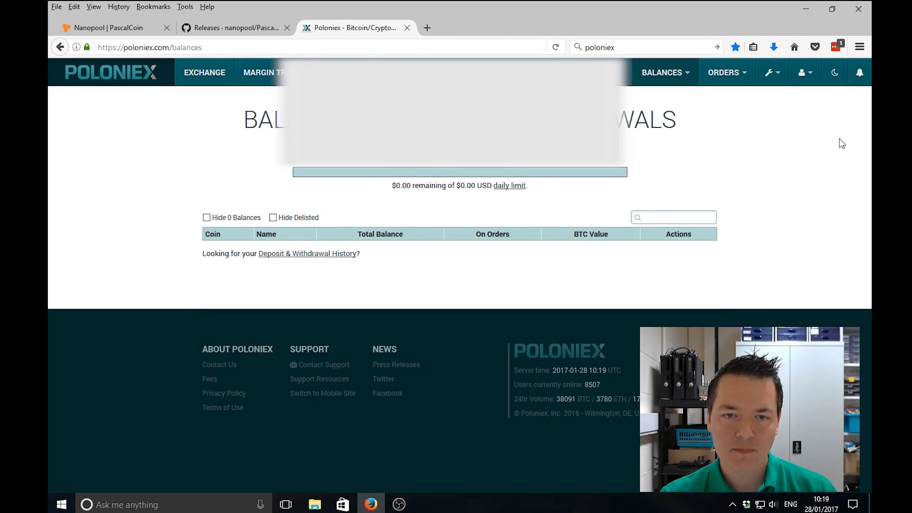
pyautogui.click(673, 218)
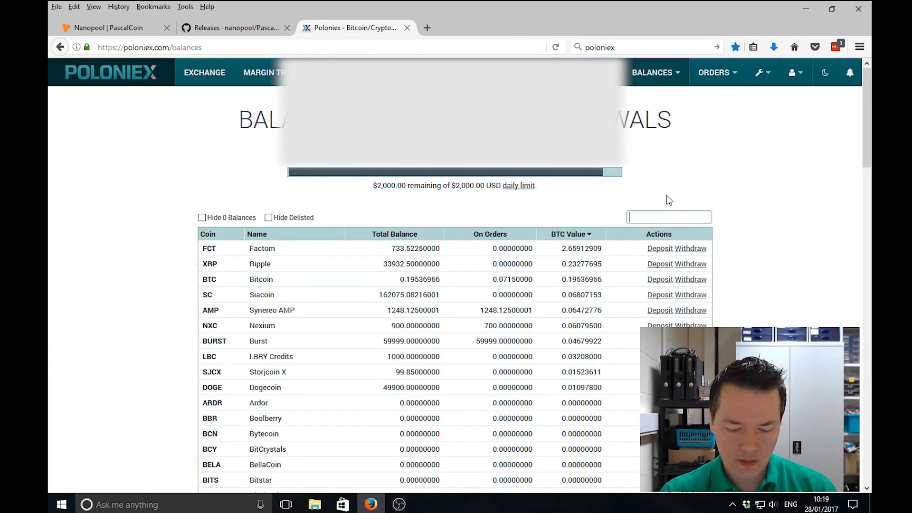
pyautogui.write('pas')
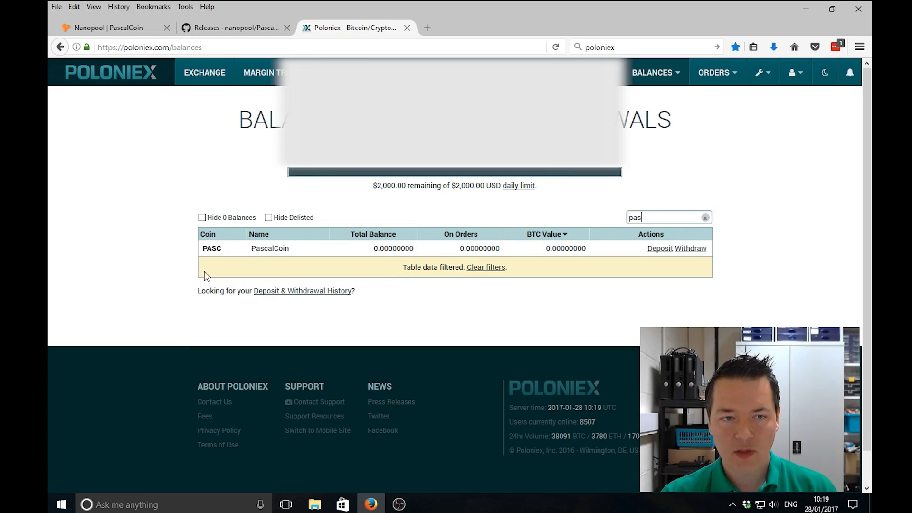
pyautogui.click(658, 252)
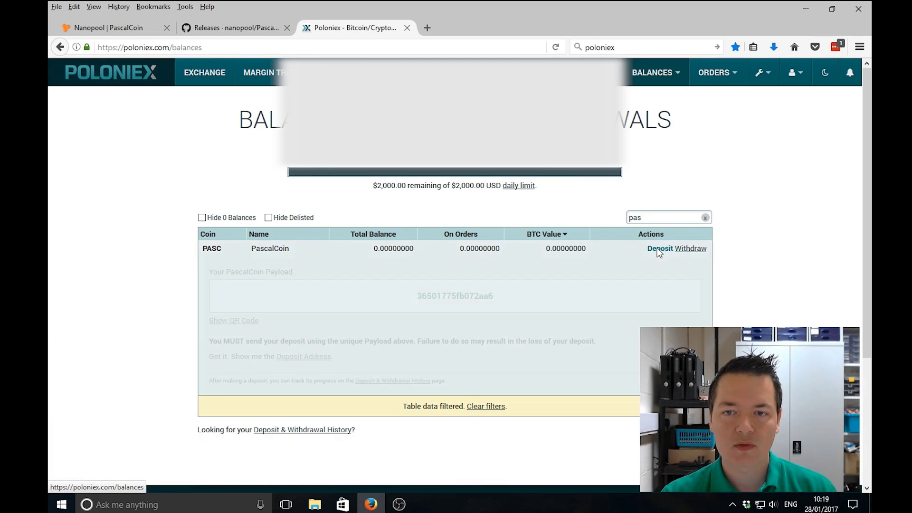
# - Select the PascalCoin deposit payload and reveal Poloniex's PascalCoin deposit address
pyautogui.scroll(-2, 660, 262)
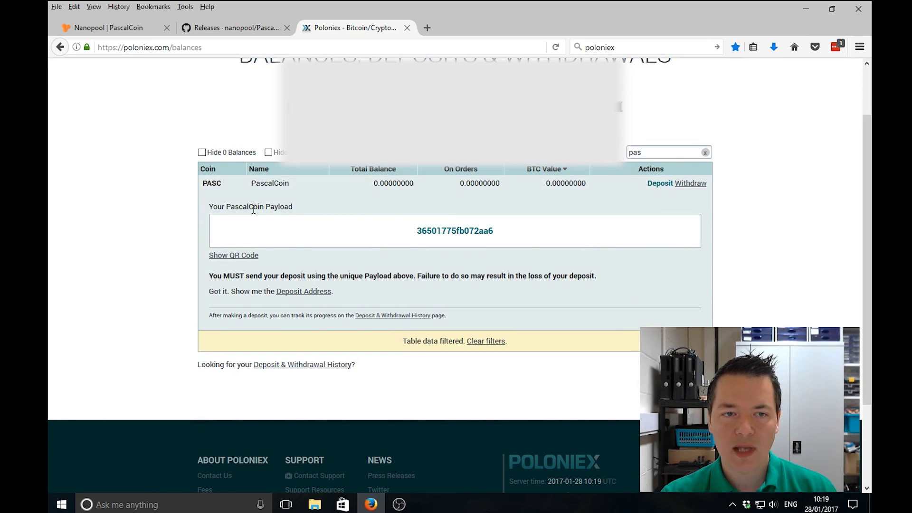
pyautogui.moveTo(417, 232); pyautogui.dragTo(498, 225)
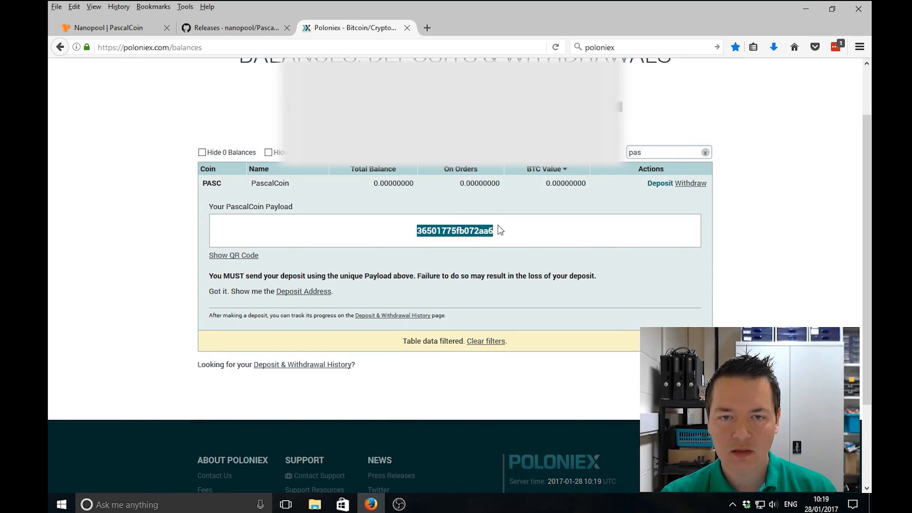
pyautogui.click(303, 296)
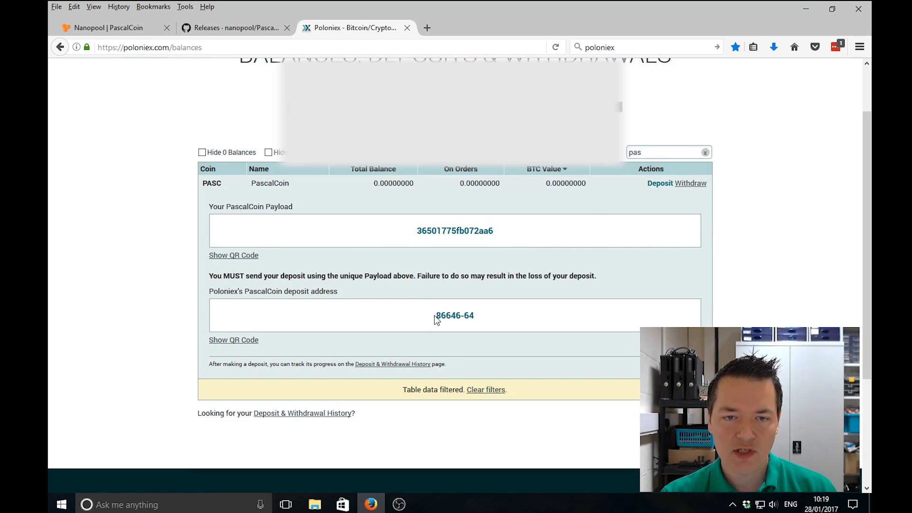
pyautogui.moveTo(436, 317); pyautogui.dragTo(474, 311)
pyautogui.click(428, 222)
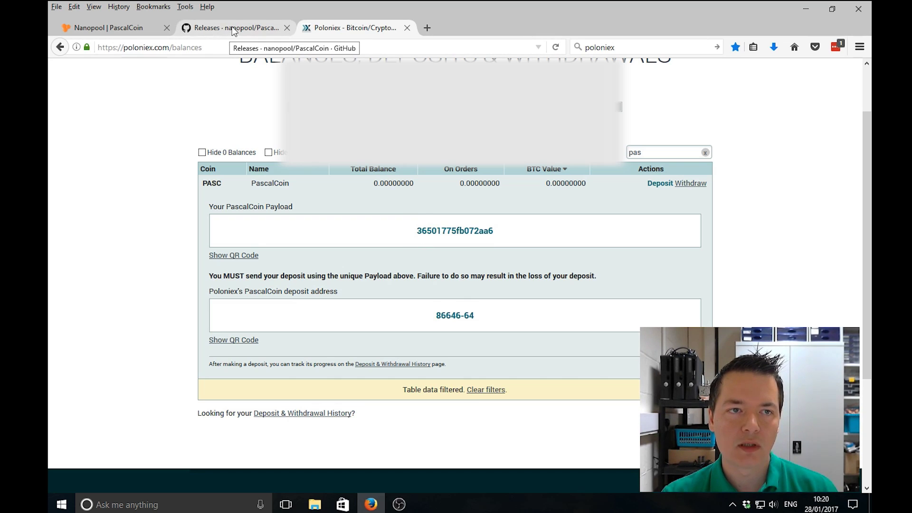
# - Paste a copy of start.bat into the PascalCoinMiner.-.v1.0.0 folder
pyautogui.click(142, 29)
pyautogui.hotkey('alt', 'Tab')
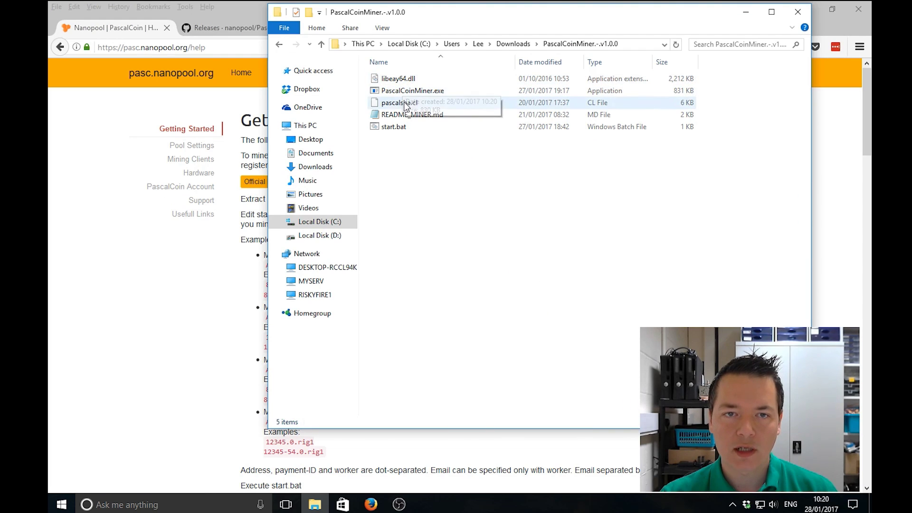
pyautogui.click(411, 128)
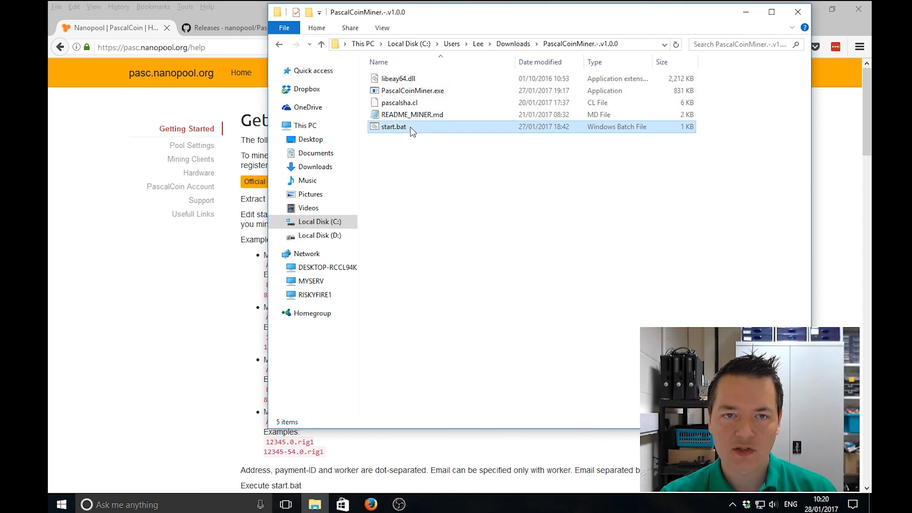
pyautogui.click(401, 164)
pyautogui.click(403, 126)
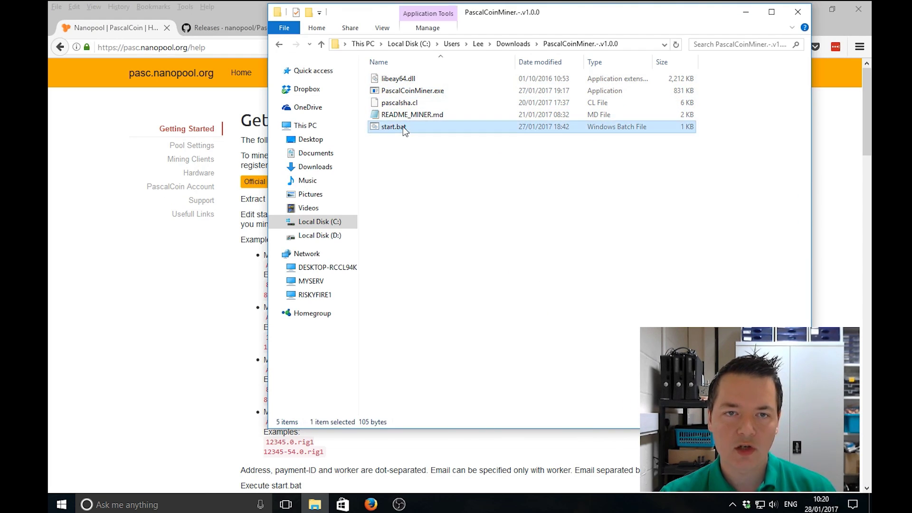
pyautogui.click(409, 147)
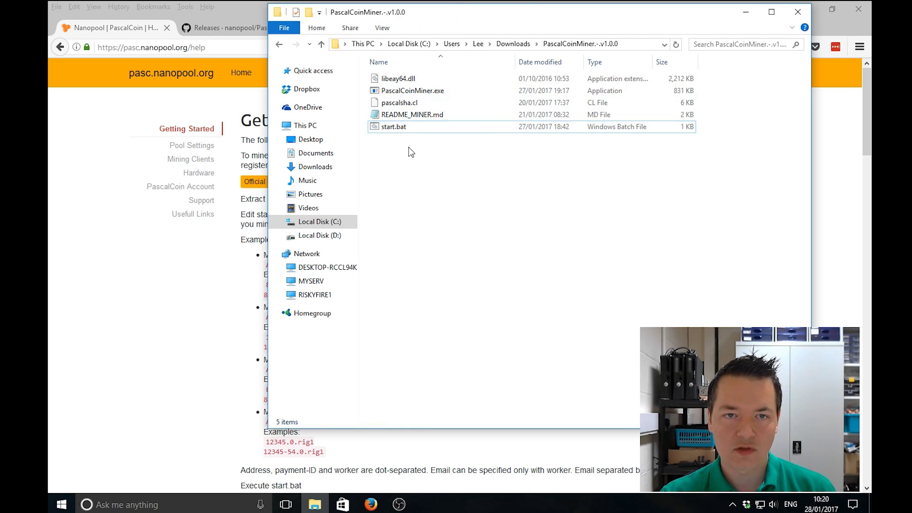
pyautogui.rightClick(409, 148)
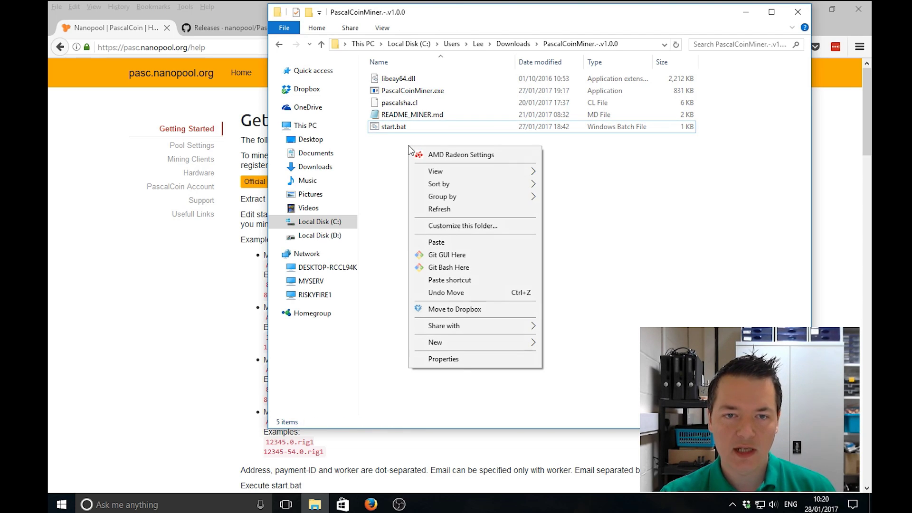
pyautogui.click(384, 178)
pyautogui.hotkey('ctrl', 'v')
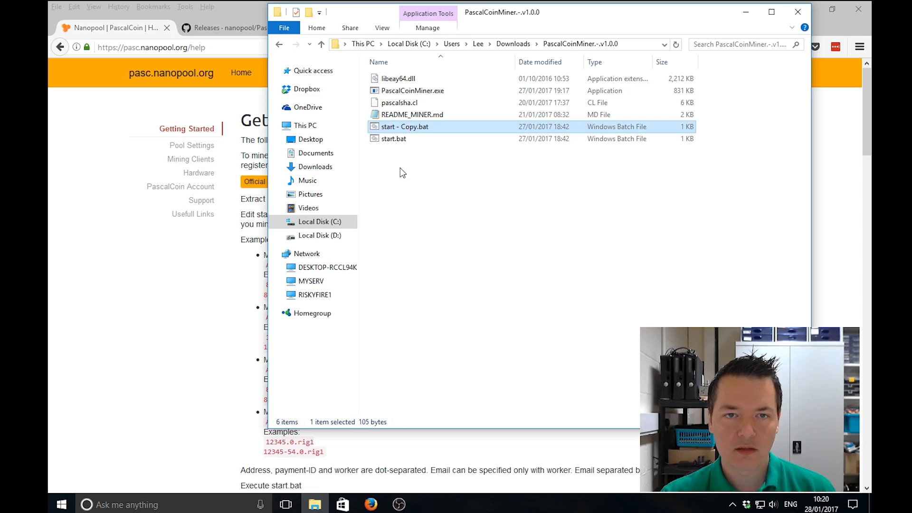
# - Rename the copy to start-my-miner.bat and select it
pyautogui.click(414, 127)
pyautogui.click(416, 127)
pyautogui.press('BackSpace')
pyautogui.press('BackSpace')
pyautogui.press('BackSpace')
pyautogui.press('BackSpace')
pyautogui.press('BackSpace')
pyautogui.press('BackSpace')
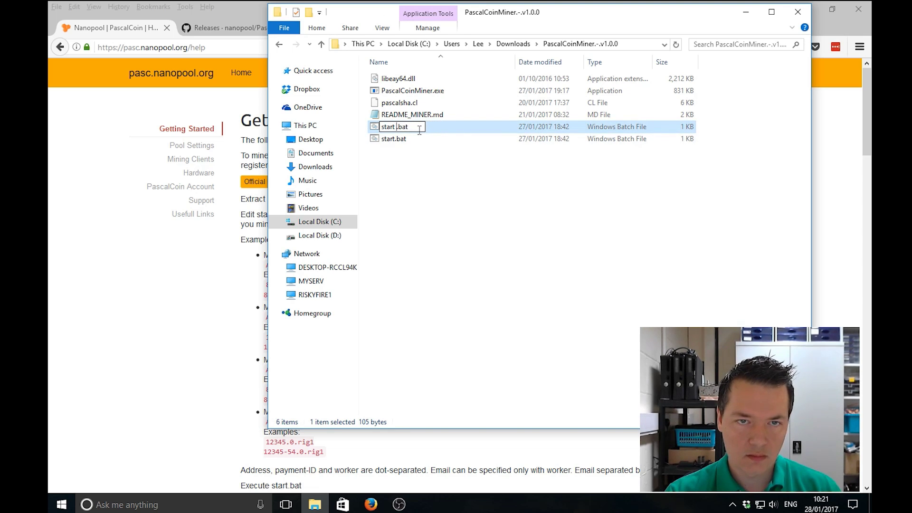
pyautogui.press('BackSpace')
pyautogui.write('-my')
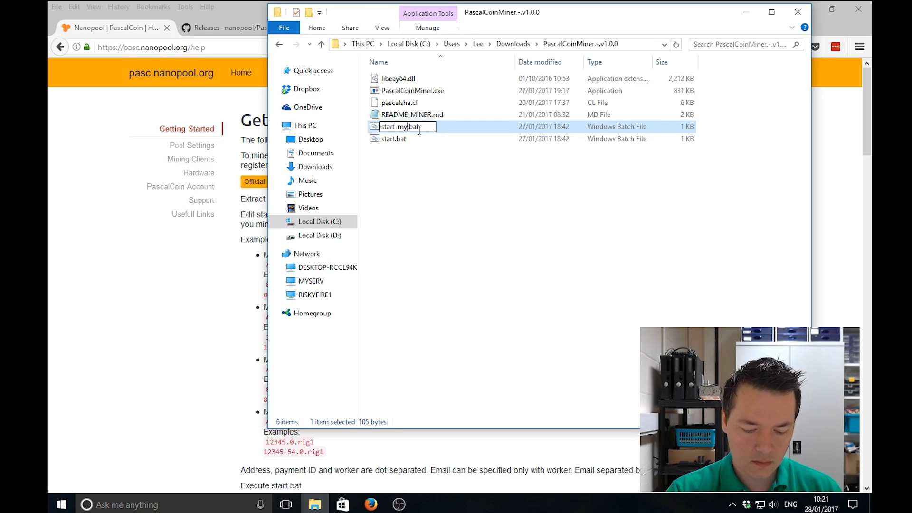
pyautogui.write('-miner')
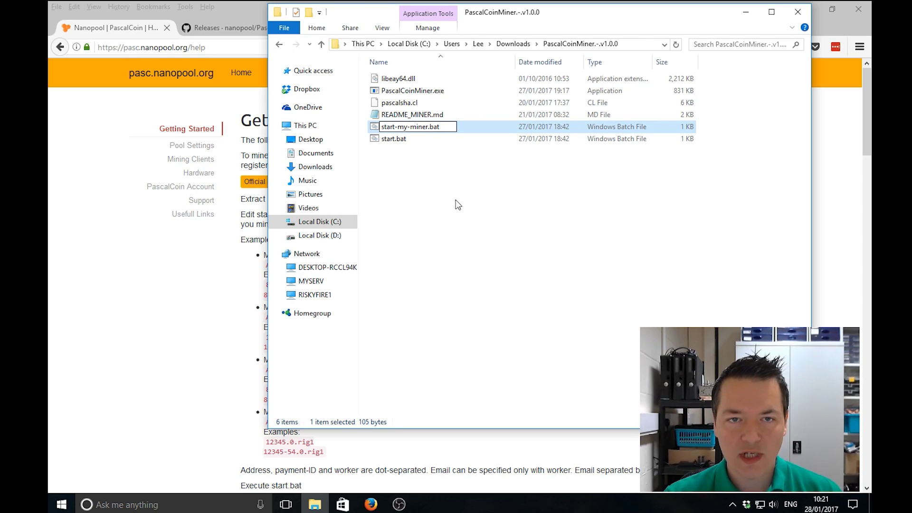
pyautogui.press('Return')
pyautogui.click(403, 138)
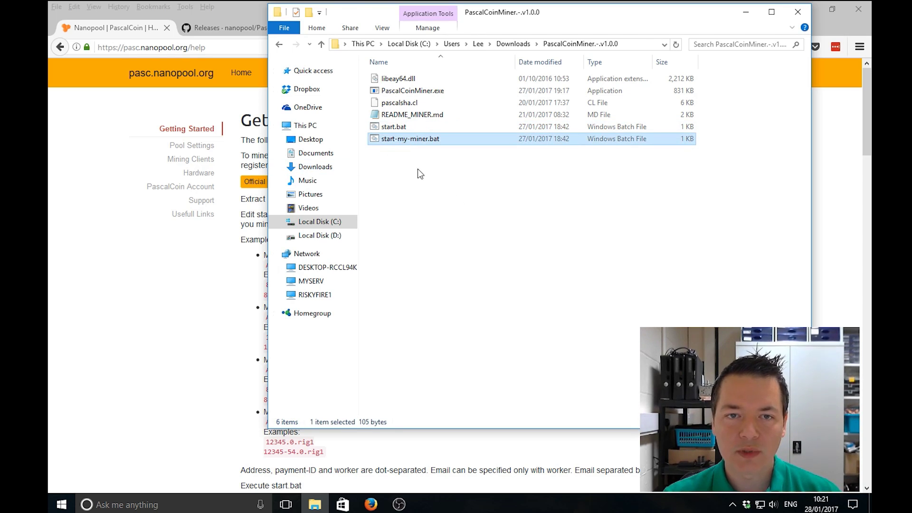
pyautogui.click(421, 172)
pyautogui.click(417, 138)
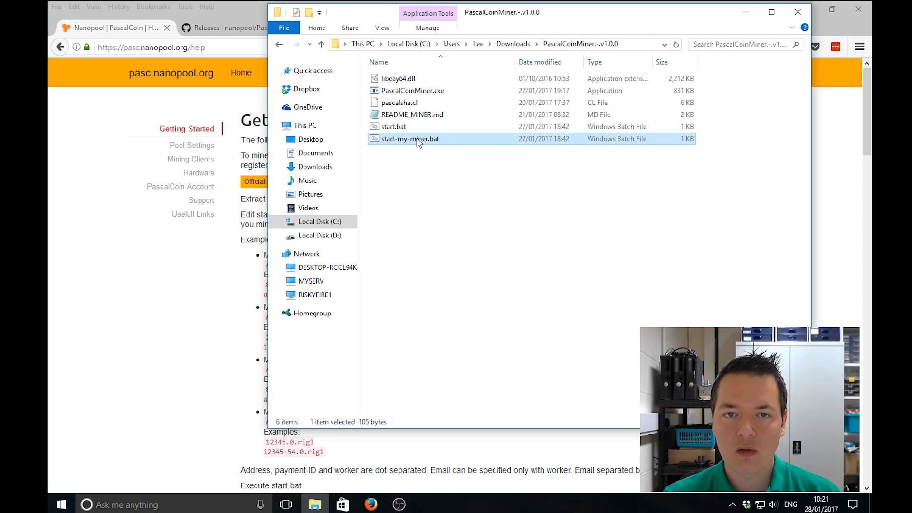
pyautogui.rightClick(417, 140)
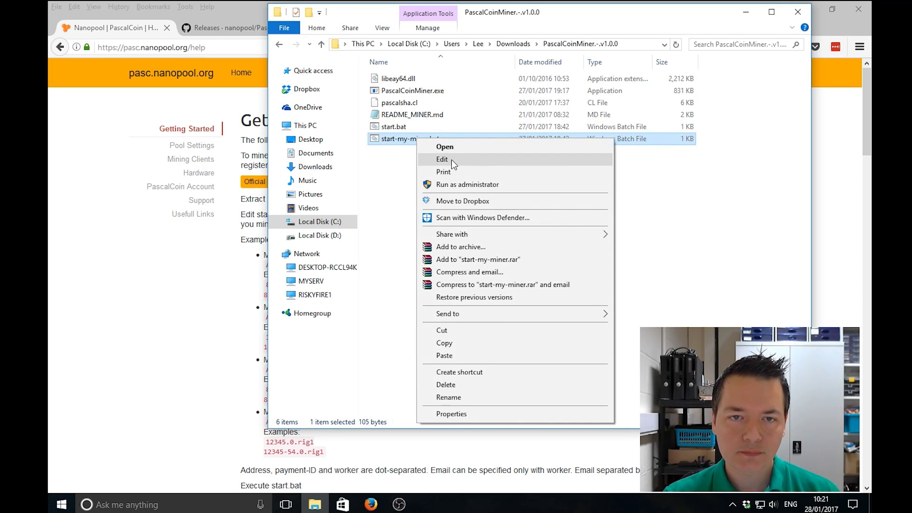
# - Launch start-my-miner.bat, getting past SmartScreen with More info and Run anyway
pyautogui.press('Escape')
pyautogui.doubleClick(428, 138)
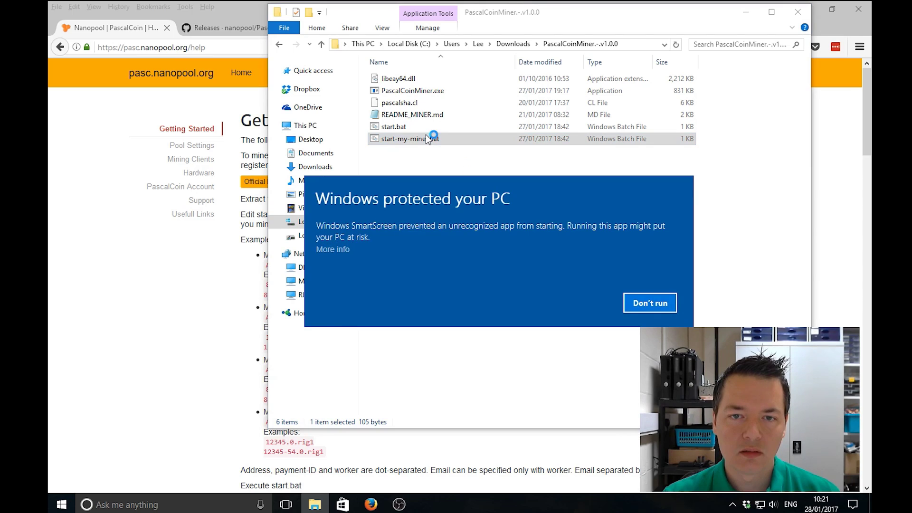
pyautogui.click(334, 250)
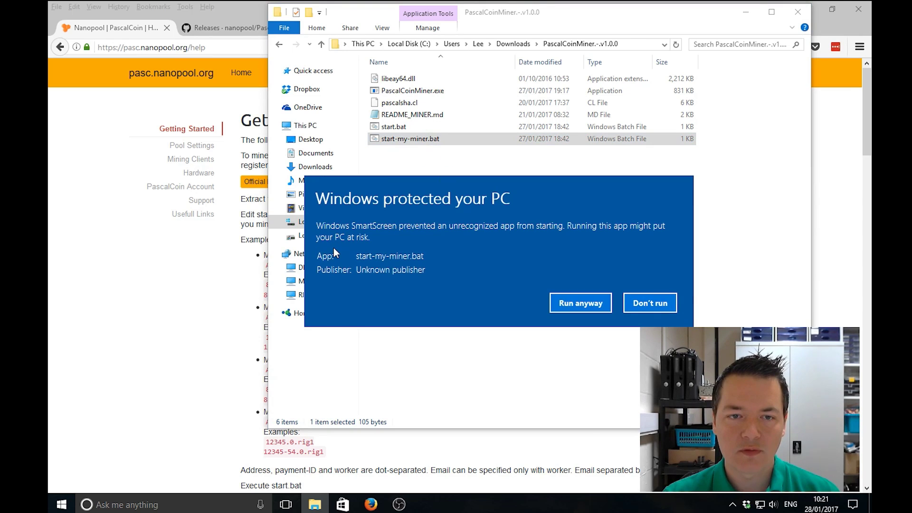
pyautogui.click(581, 304)
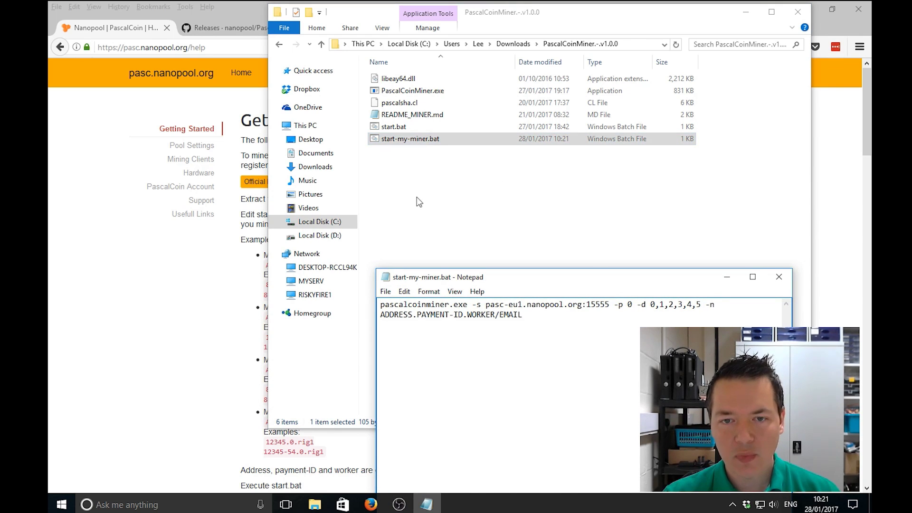
pyautogui.click(548, 313)
pyautogui.moveTo(497, 279); pyautogui.dragTo(483, 197)
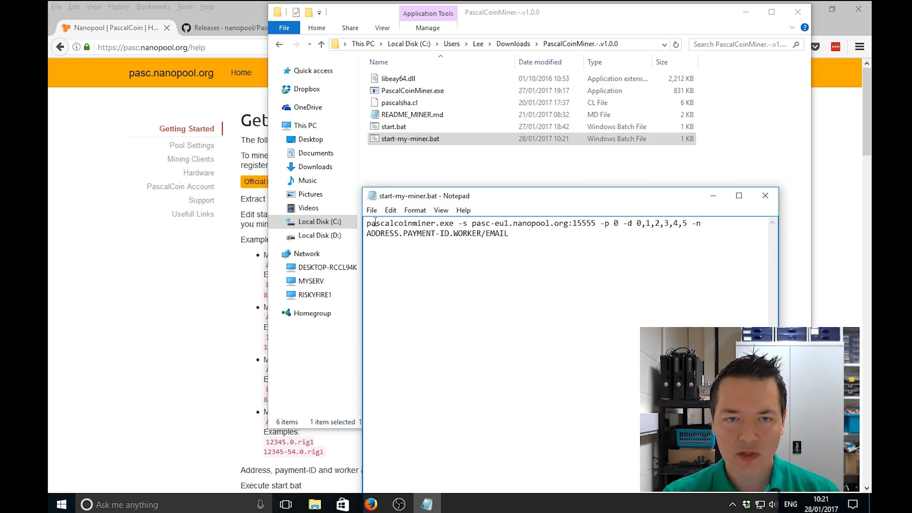
pyautogui.moveTo(371, 223); pyautogui.dragTo(540, 236)
pyautogui.click(544, 236)
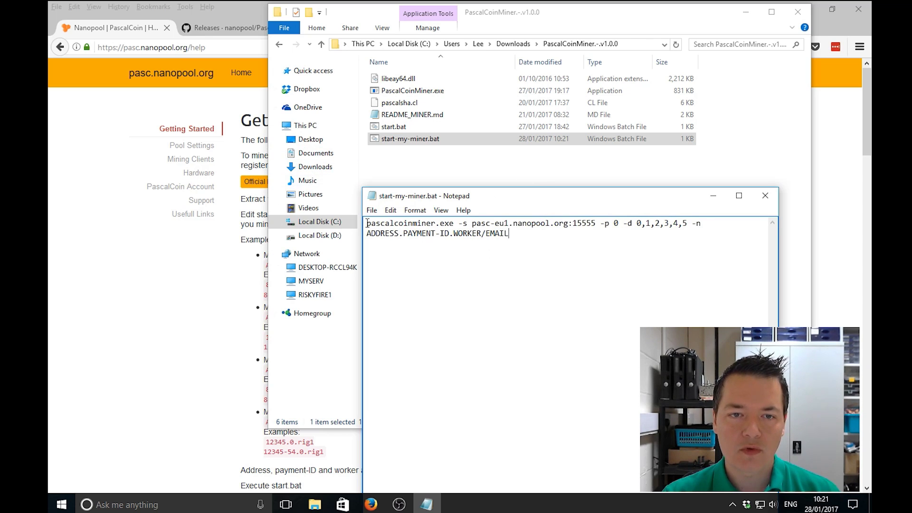
pyautogui.moveTo(367, 223); pyautogui.dragTo(595, 222)
pyautogui.click(476, 222)
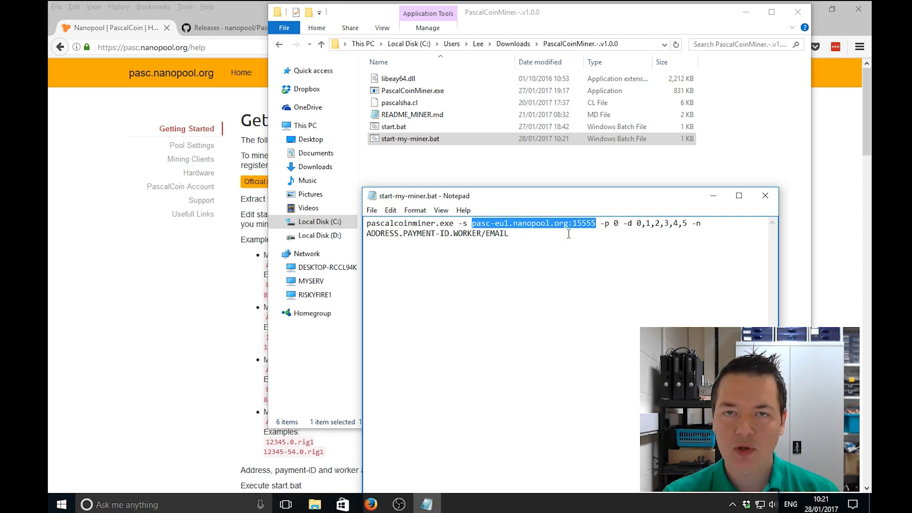
pyautogui.click(530, 234)
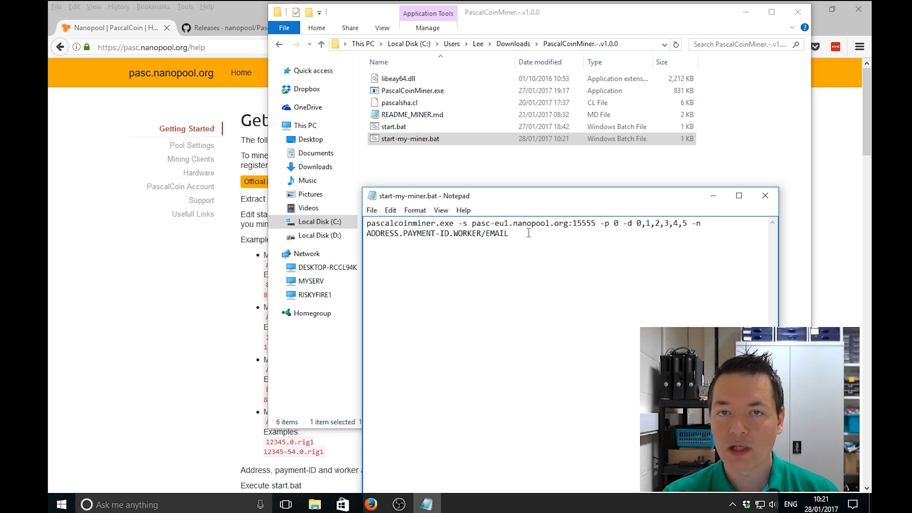
# - Find the Europe server host pasc-eu1.nanopool.org in Nanopool's Server Host table
pyautogui.click(191, 272)
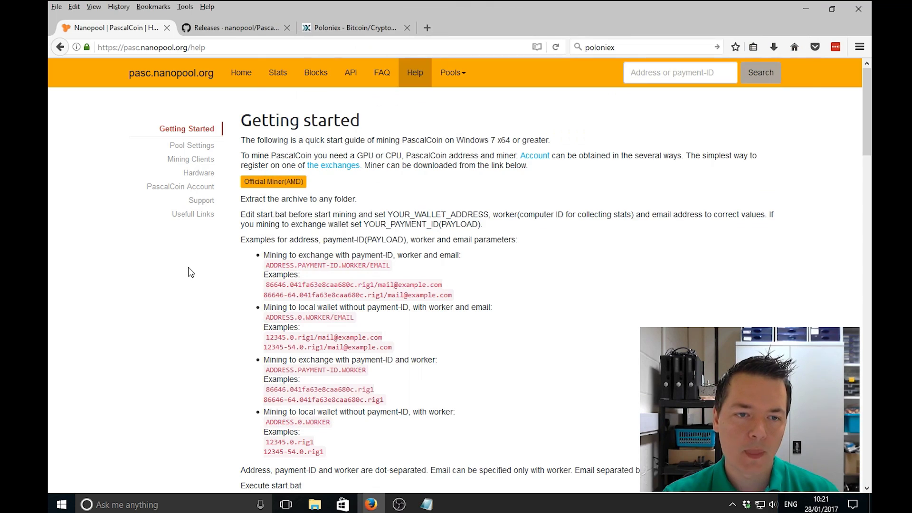
pyautogui.scroll(-10, 402, 314)
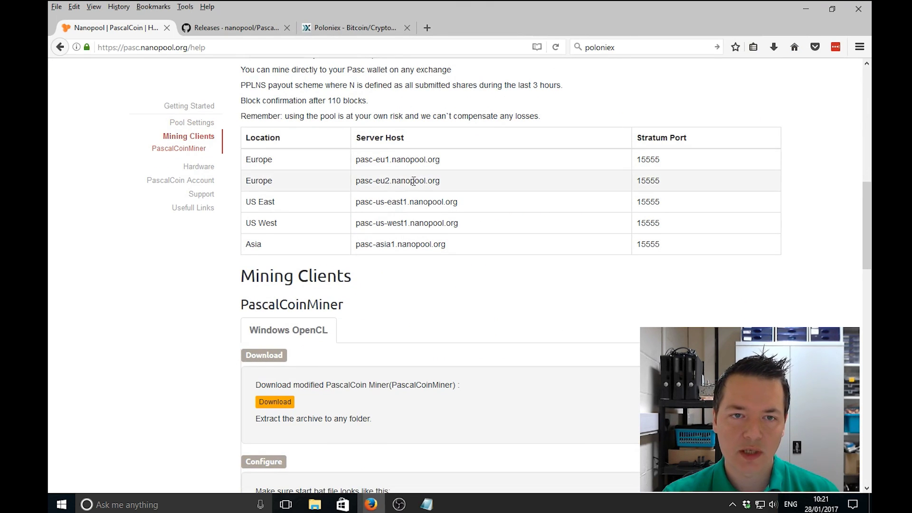
pyautogui.moveTo(353, 166); pyautogui.dragTo(454, 160)
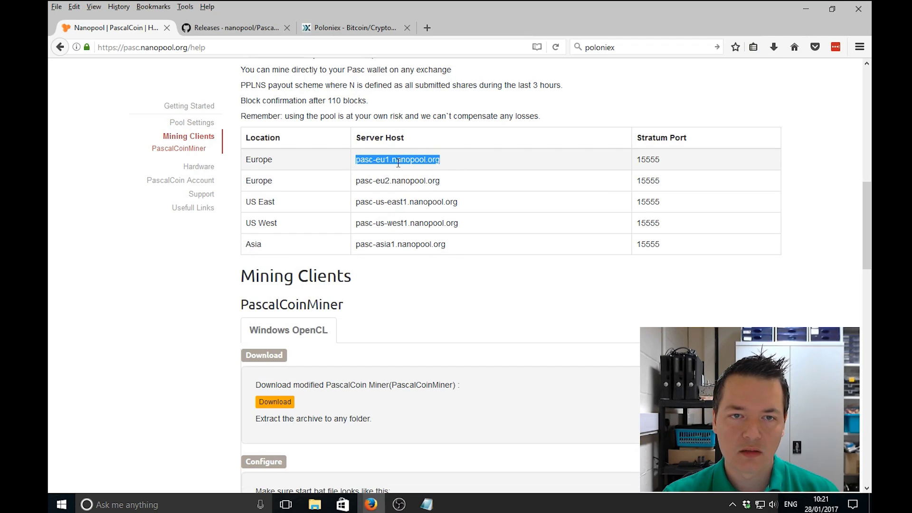
pyautogui.moveTo(427, 506)
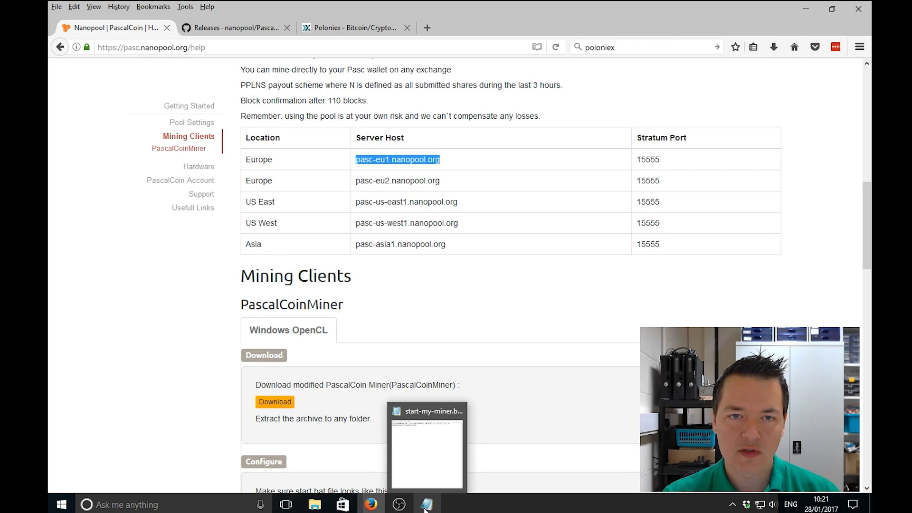
pyautogui.click(426, 507)
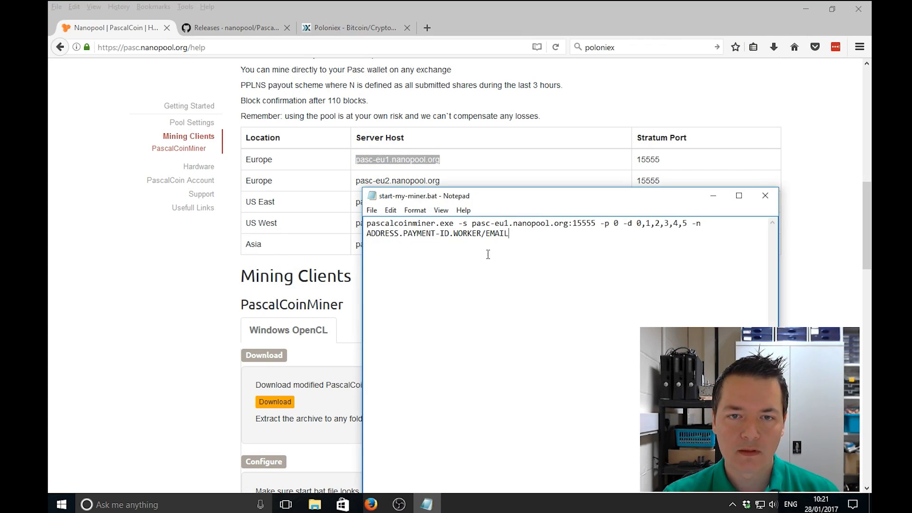
# - Check the script's server address pasc-eu1.nanopool.org:15555 and the -p 0 option
pyautogui.moveTo(474, 223); pyautogui.dragTo(598, 223)
pyautogui.click(596, 223)
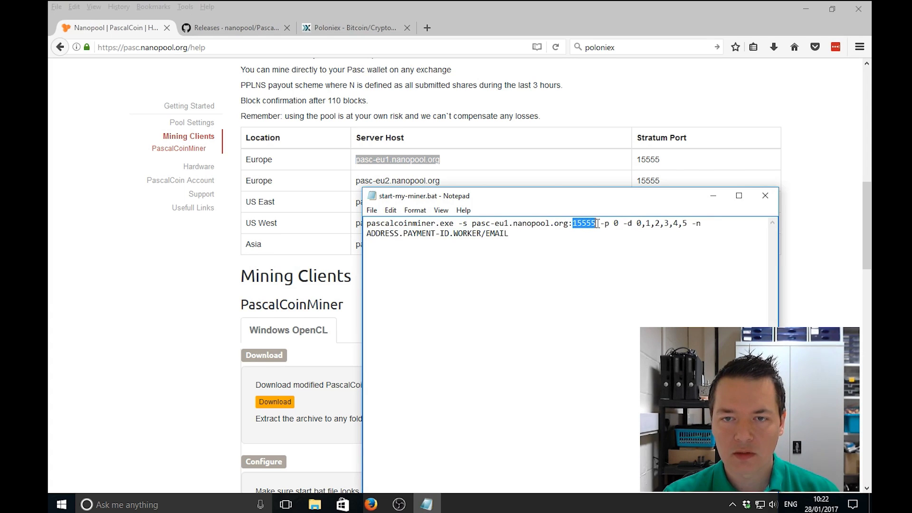
pyautogui.click(592, 232)
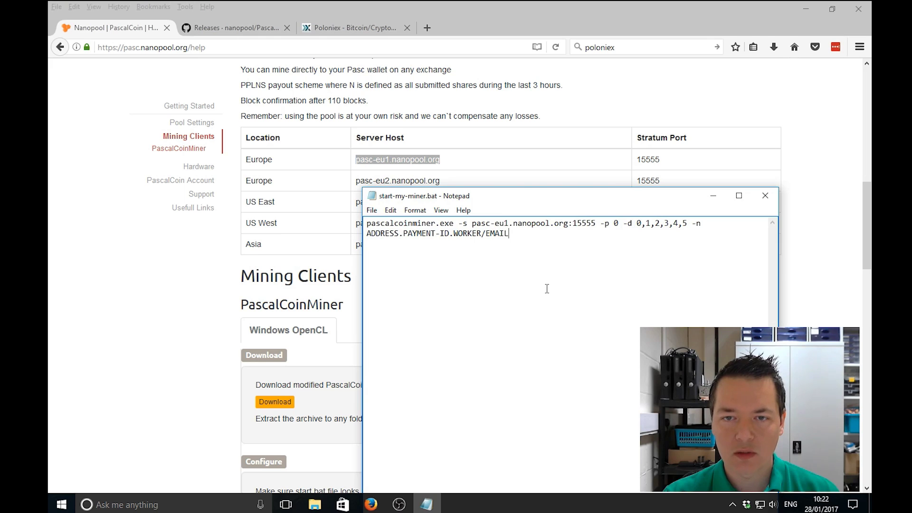
pyautogui.moveTo(601, 224); pyautogui.dragTo(619, 222)
pyautogui.click(609, 236)
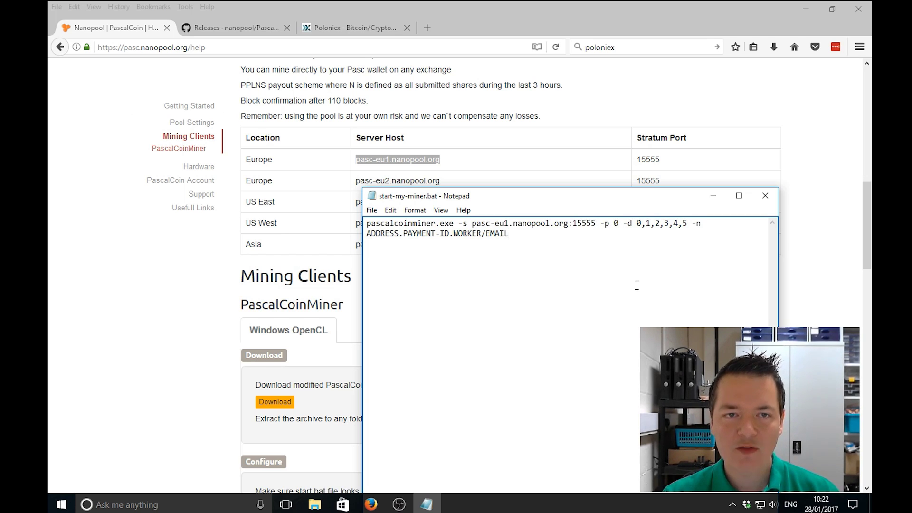
# - Delete ,2,3,4,5 so the -d option reads 0,1
pyautogui.doubleClick(615, 223)
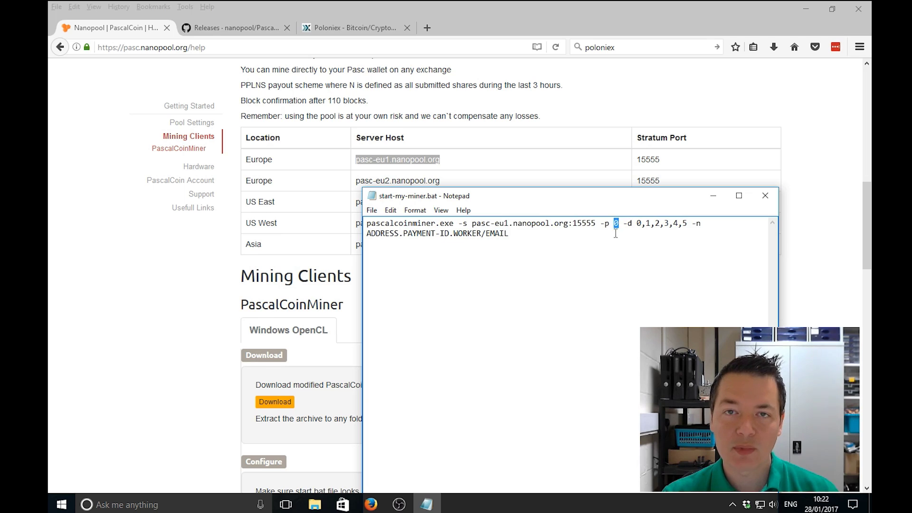
pyautogui.click(617, 240)
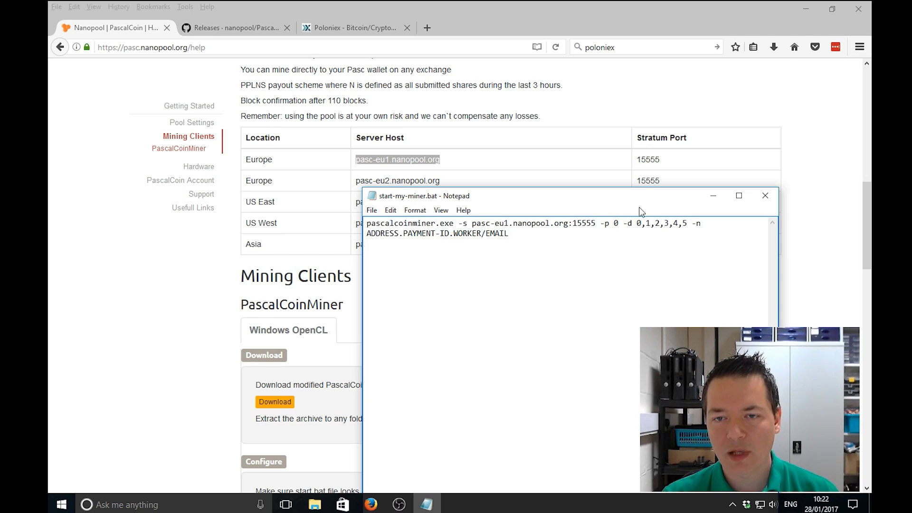
pyautogui.moveTo(600, 224); pyautogui.dragTo(632, 223)
pyautogui.click(639, 240)
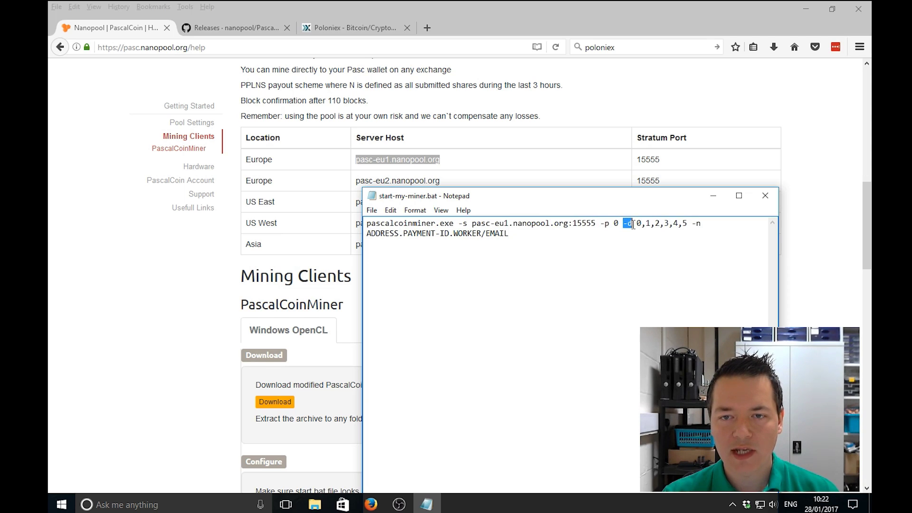
pyautogui.click(651, 237)
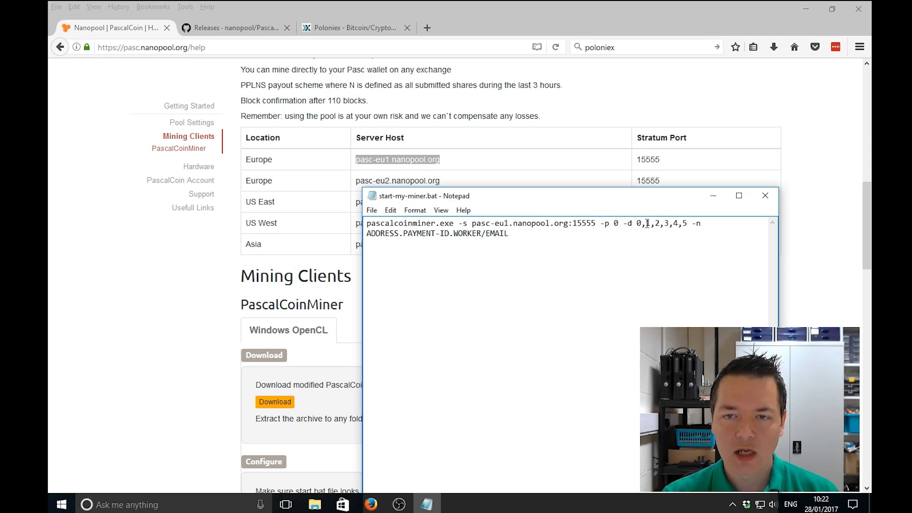
pyautogui.moveTo(654, 223); pyautogui.dragTo(687, 227)
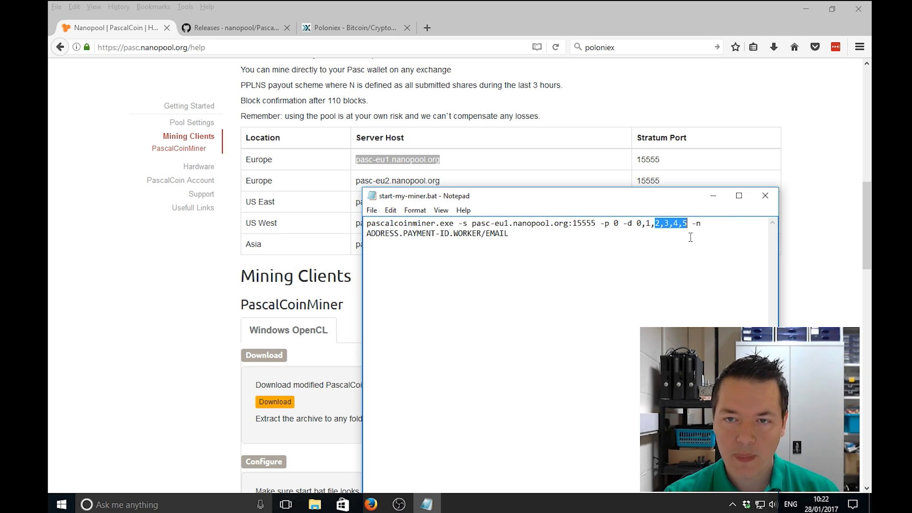
pyautogui.press('BackSpace')
pyautogui.press('BackSpace')
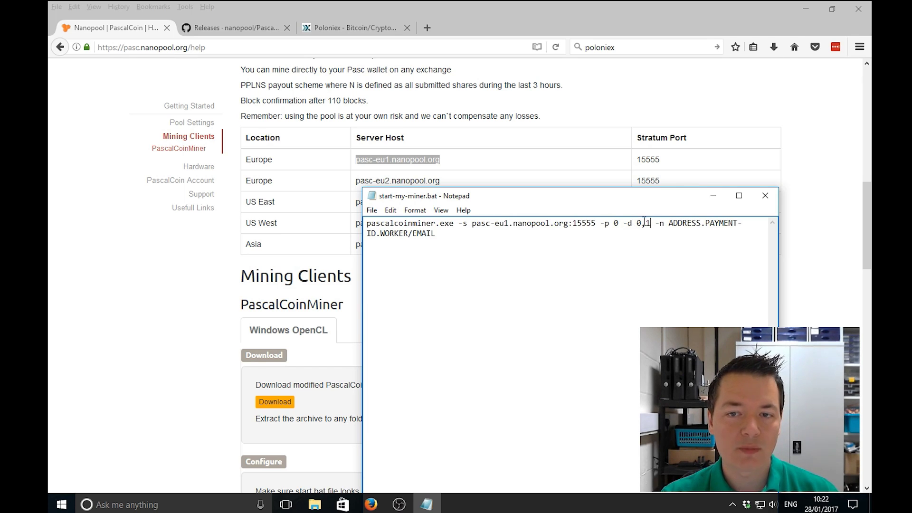
# - Locate the ADDRESS placeholder in the -n value, then return to Poloniex
pyautogui.click(597, 249)
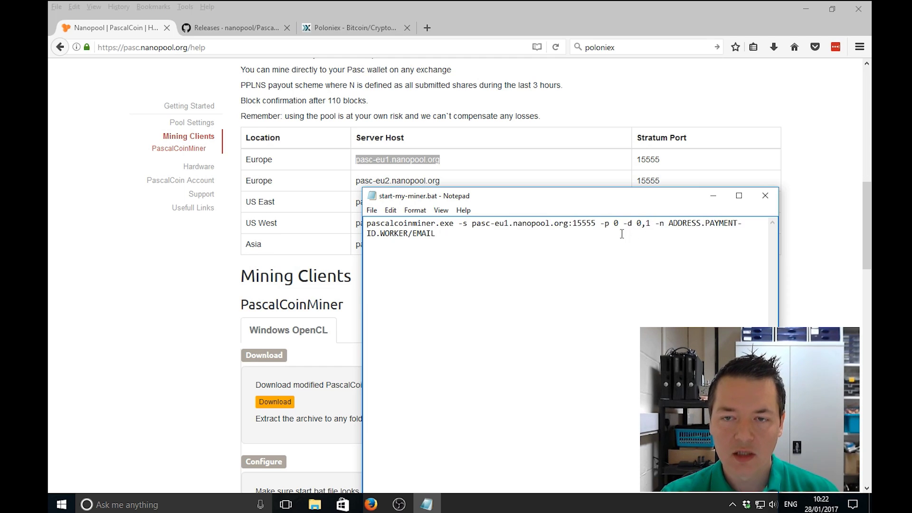
pyautogui.moveTo(670, 223); pyautogui.dragTo(708, 223)
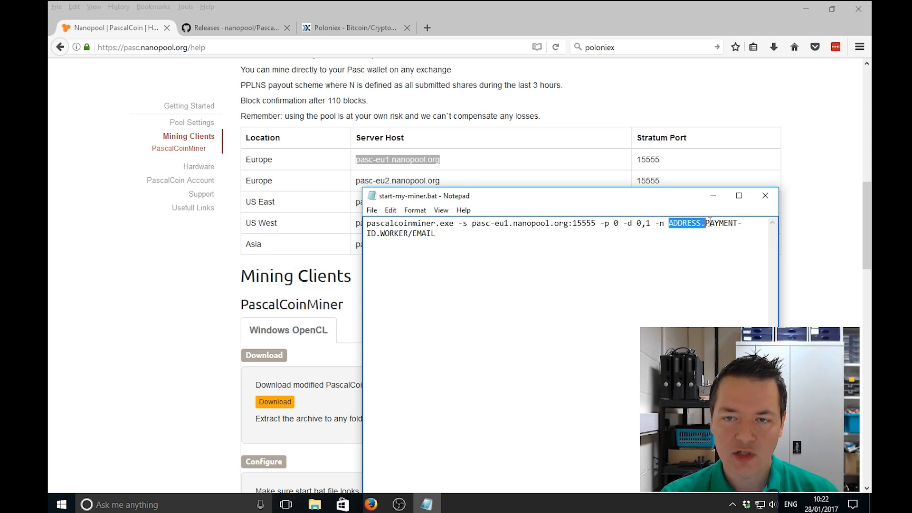
pyautogui.click(454, 236)
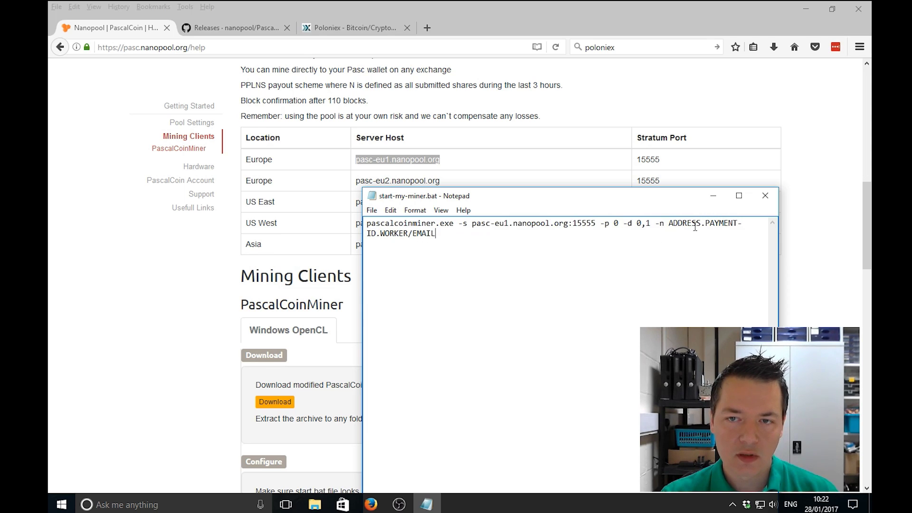
pyautogui.click(344, 25)
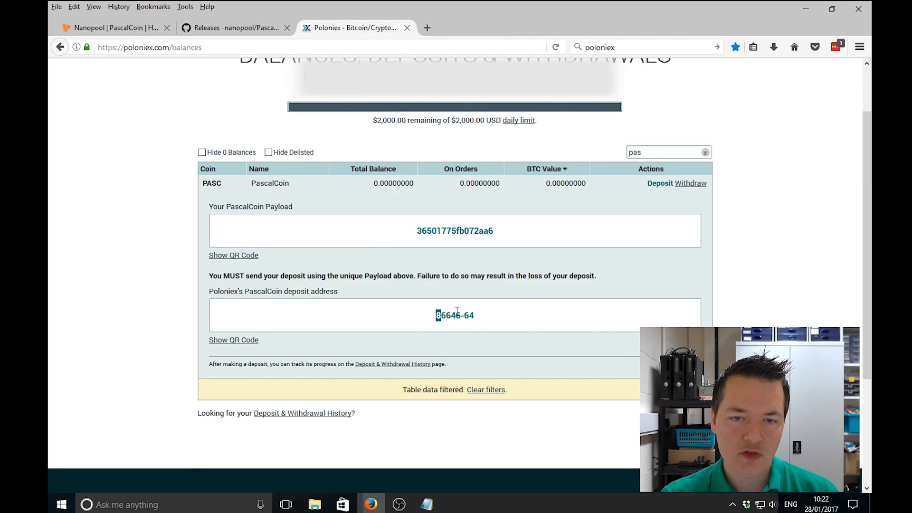
# - Paste Poloniex's PascalCoin deposit address over the ADDRESS placeholder
pyautogui.moveTo(435, 315); pyautogui.dragTo(476, 314)
pyautogui.hotkey('ctrl', 'c')
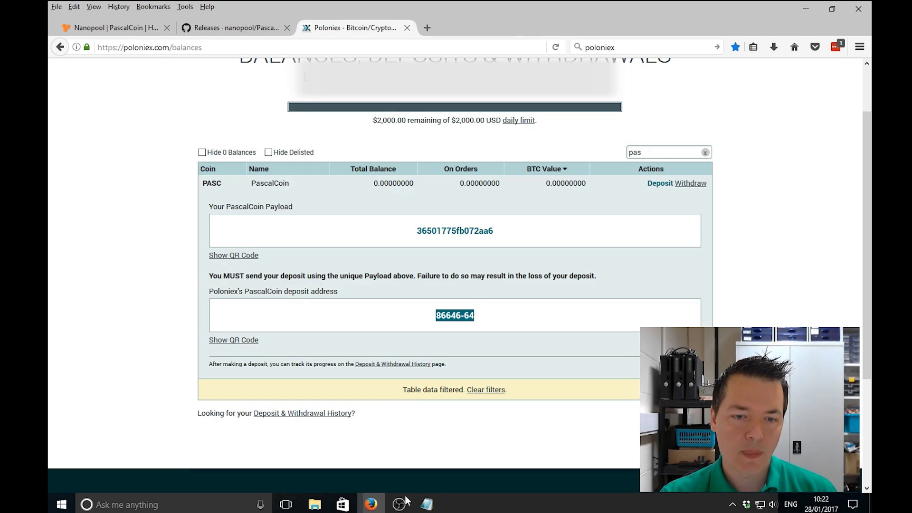
pyautogui.click(426, 505)
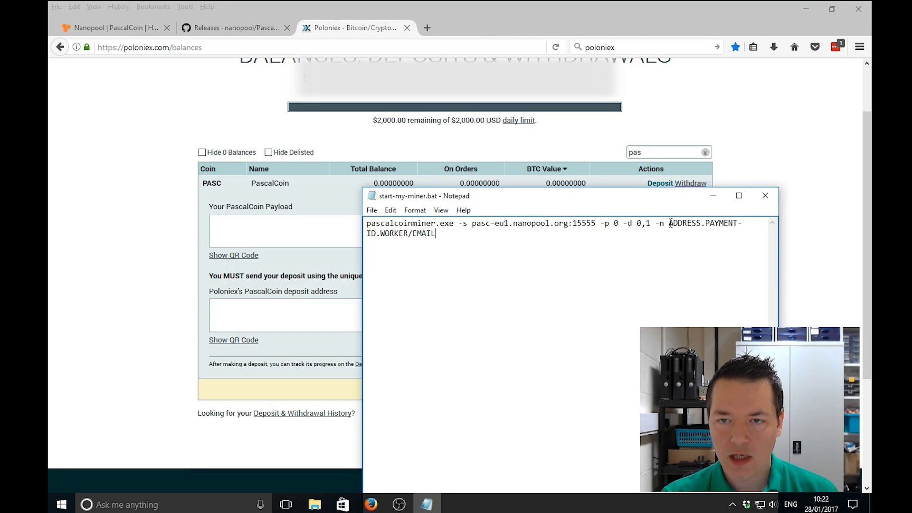
pyautogui.moveTo(669, 222); pyautogui.dragTo(701, 223)
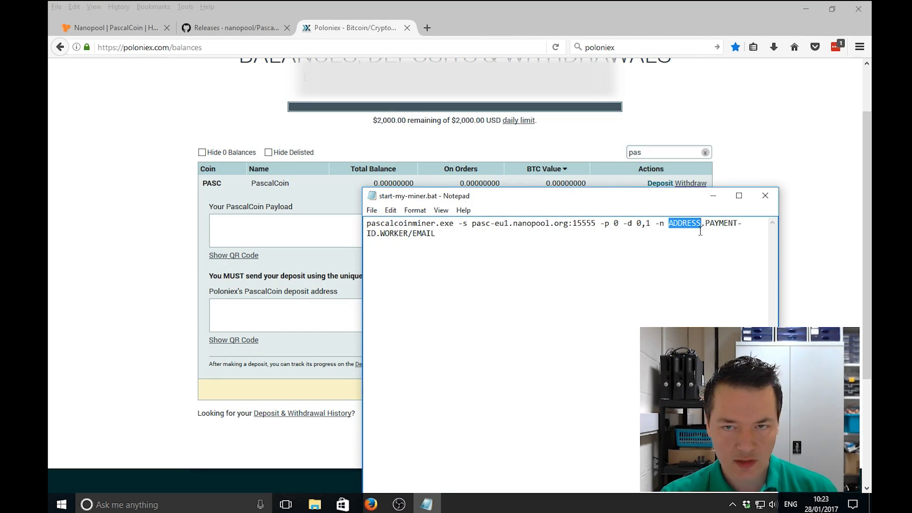
pyautogui.hotkey('ctrl', 'v')
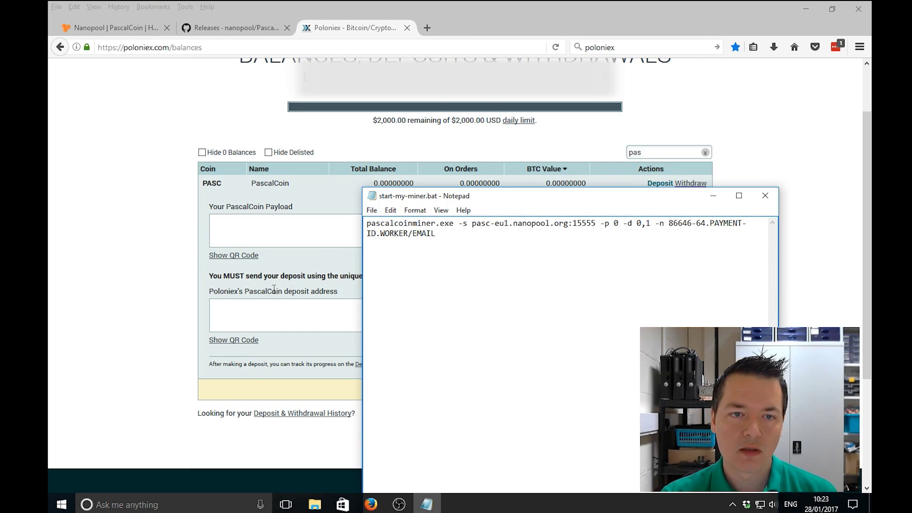
# - Copy the deposit payload and paste it over the PAYMENT-ID placeholder
pyautogui.click(323, 232)
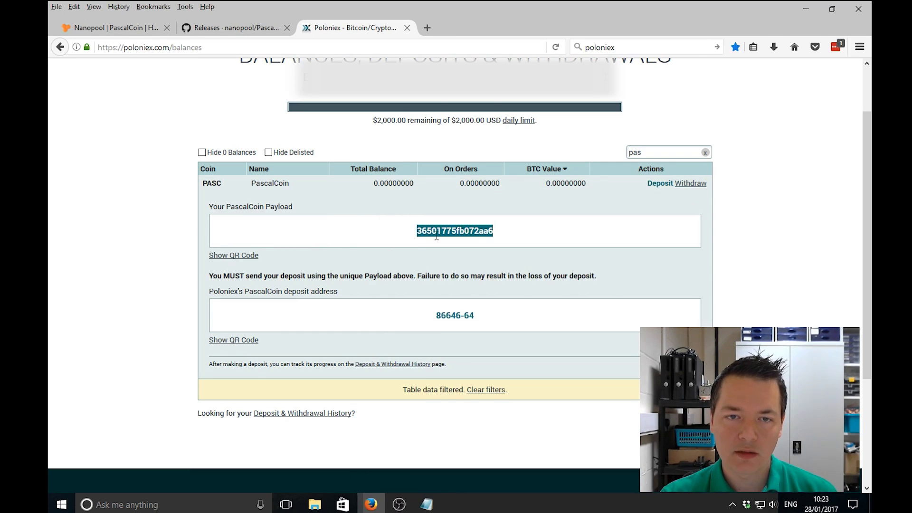
pyautogui.rightClick(468, 232)
pyautogui.click(497, 238)
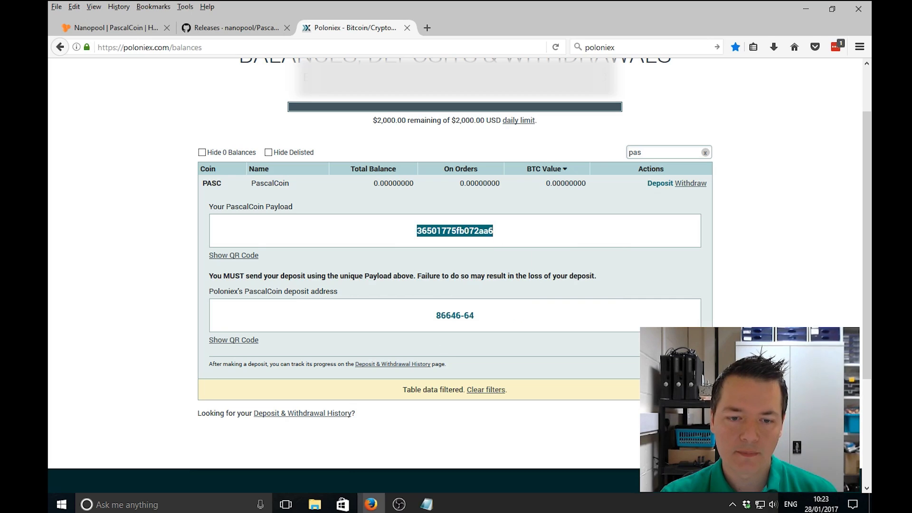
pyautogui.click(421, 507)
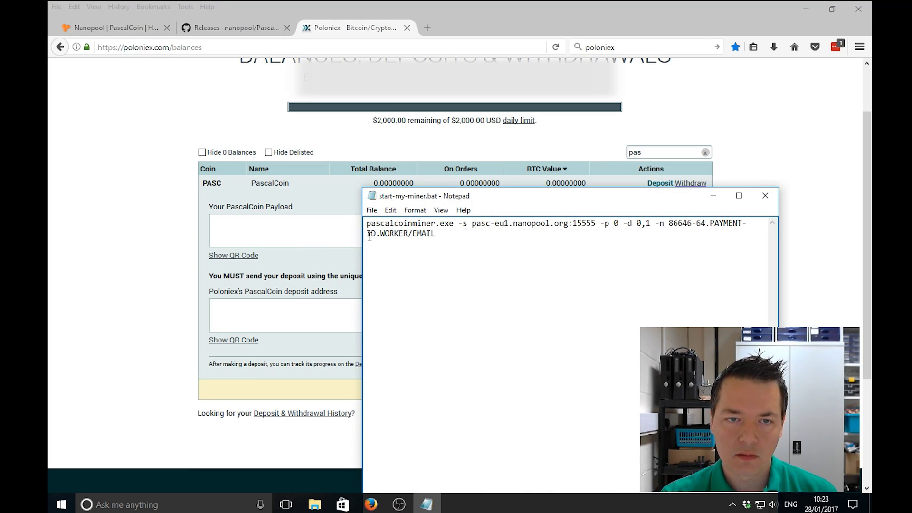
pyautogui.moveTo(711, 223); pyautogui.dragTo(377, 236)
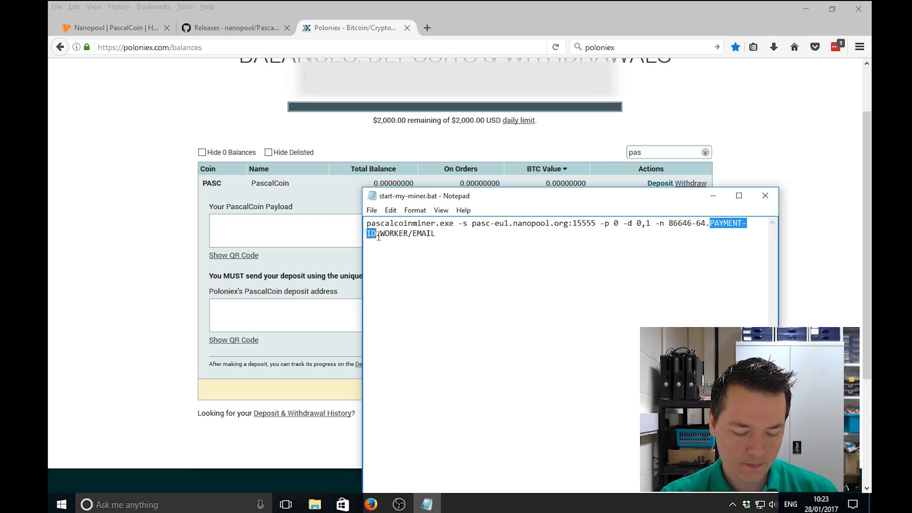
pyautogui.hotkey('ctrl', 'v')
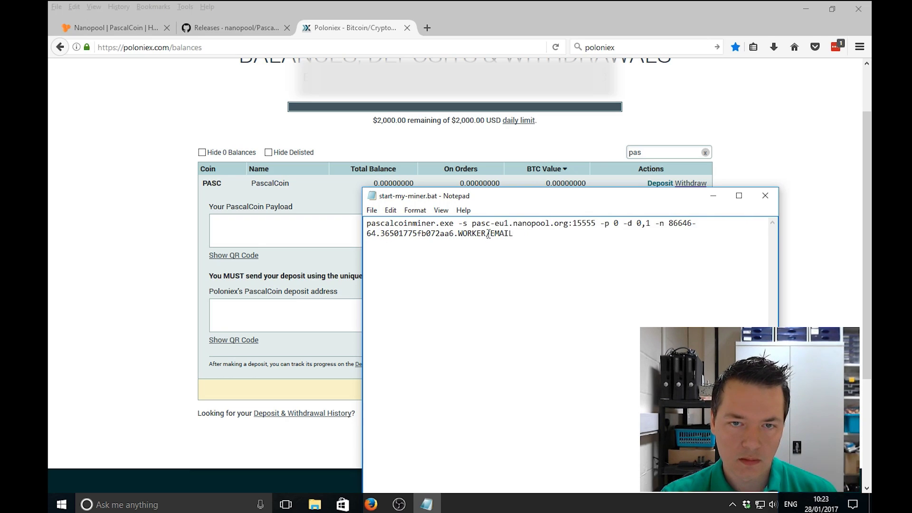
pyautogui.moveTo(486, 234); pyautogui.dragTo(459, 233)
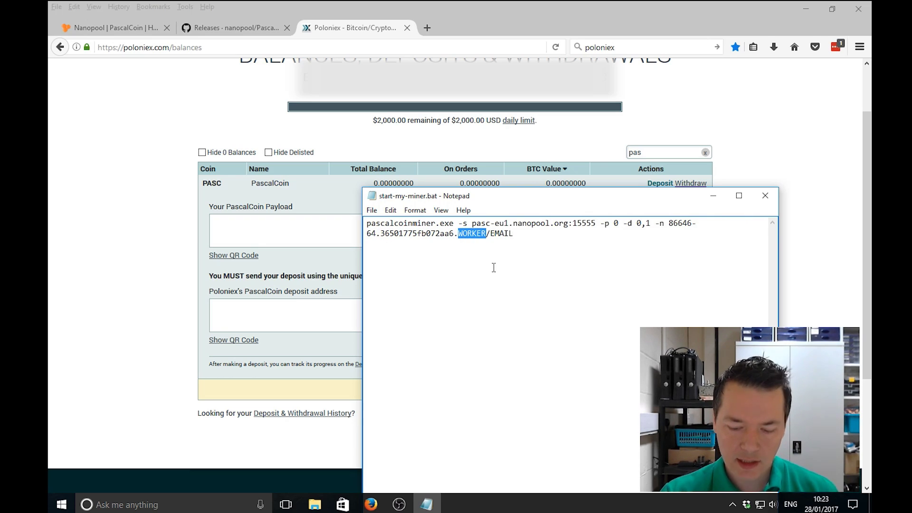
# - Replace WORKER with worker1 and EMAIL with a contact e-mail address
pyautogui.press('BackSpace')
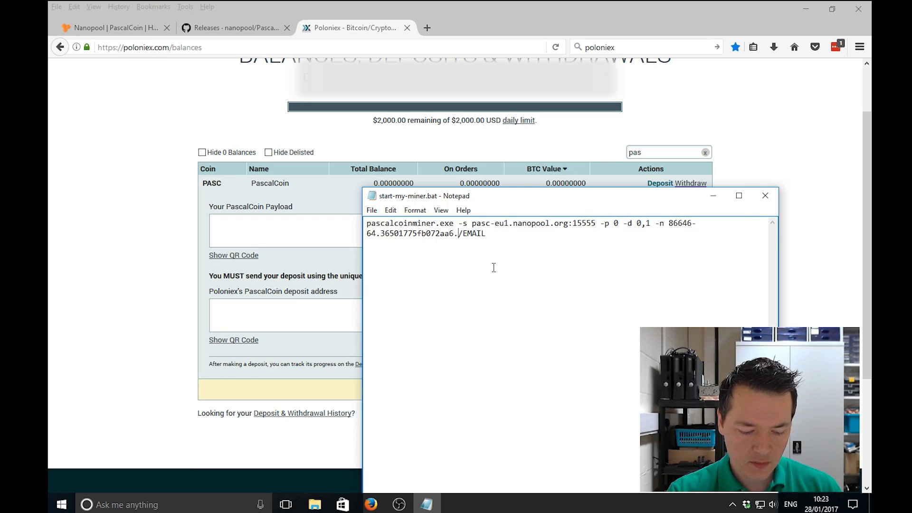
pyautogui.write('worker')
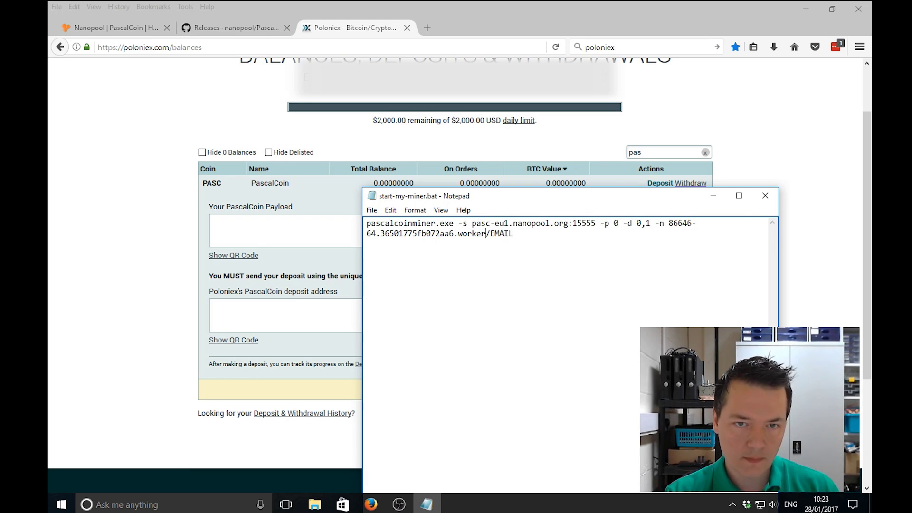
pyautogui.write('1')
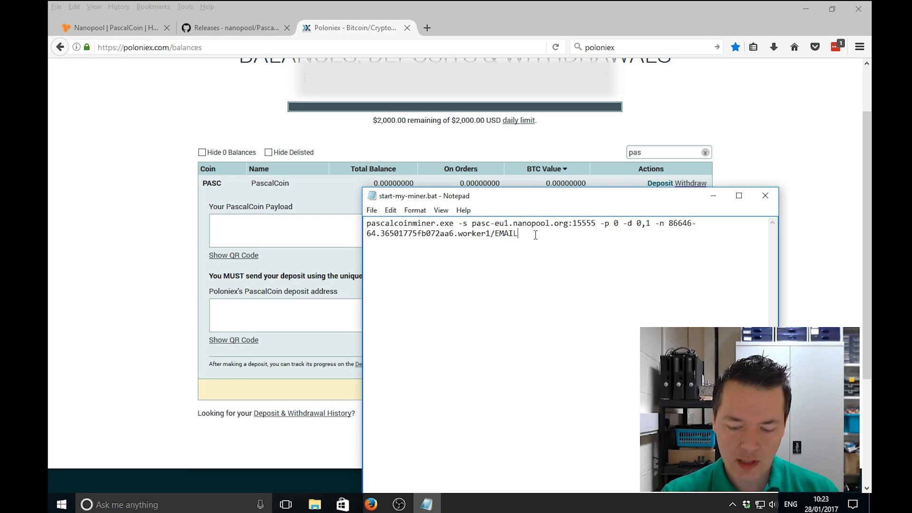
pyautogui.press('BackSpace')
pyautogui.press('BackSpace')
pyautogui.press('BackSpace')
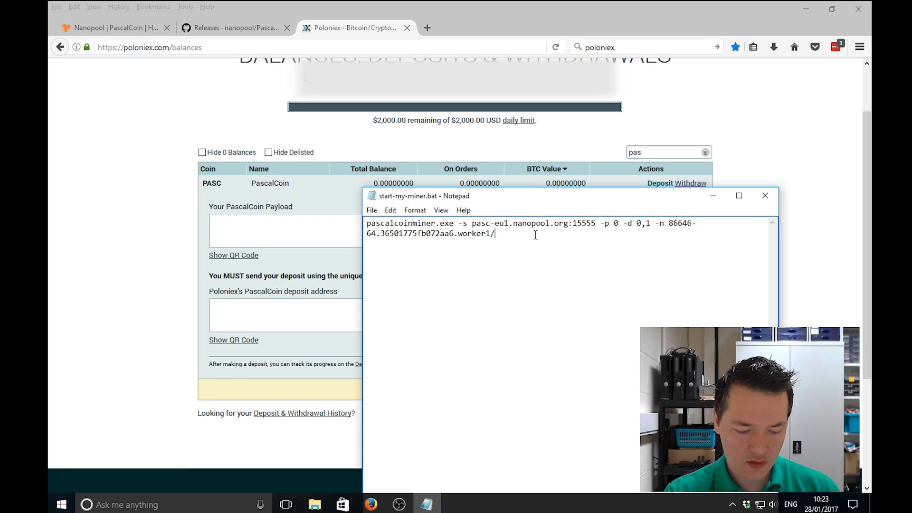
pyautogui.write('email@')
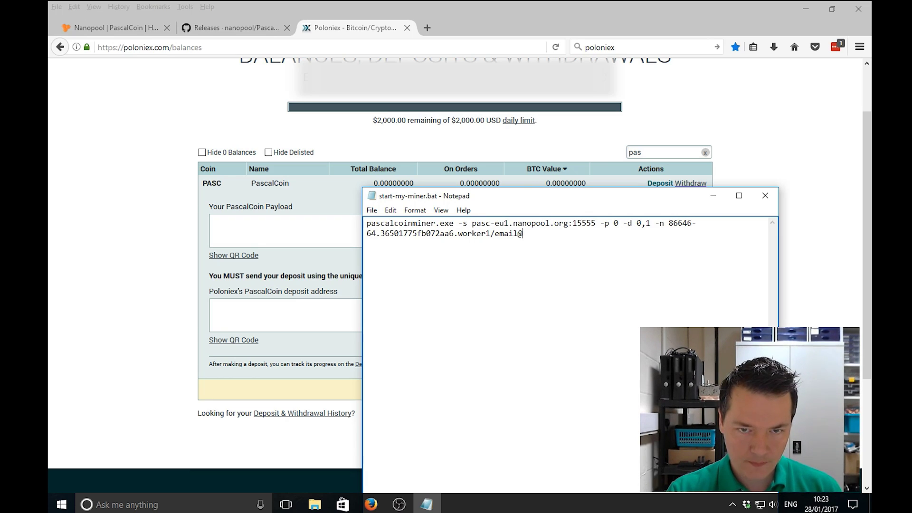
pyautogui.write('exam')
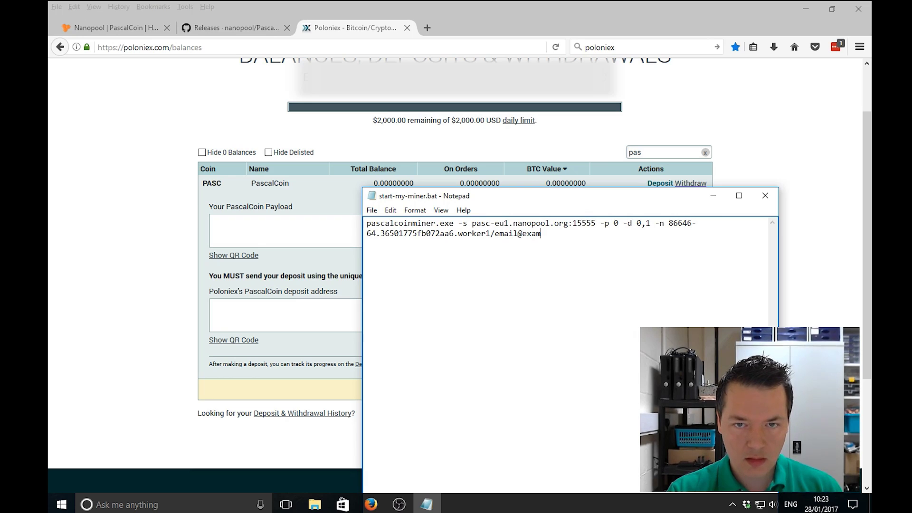
pyautogui.write('ple.com')
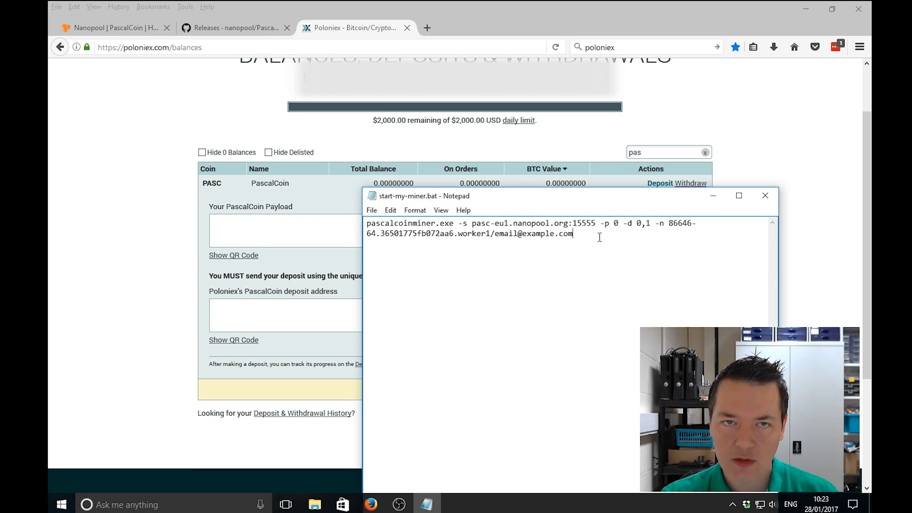
pyautogui.click(114, 28)
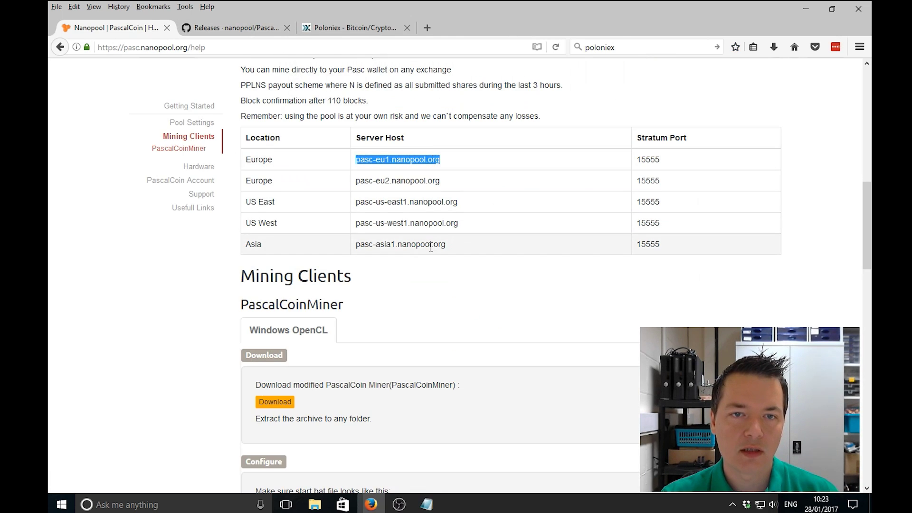
# - Compare the -n value with Nanopool's Getting started exchange example lines
pyautogui.scroll(15, 431, 246)
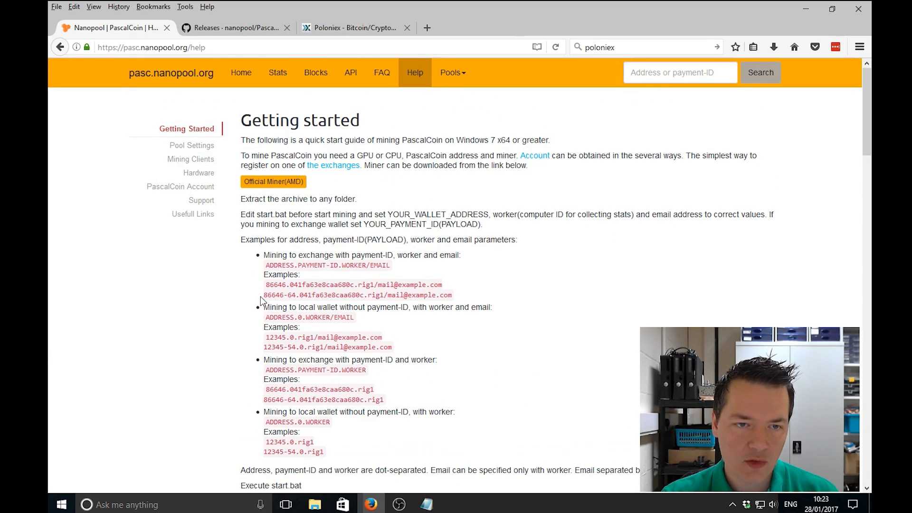
pyautogui.moveTo(263, 296); pyautogui.dragTo(381, 295)
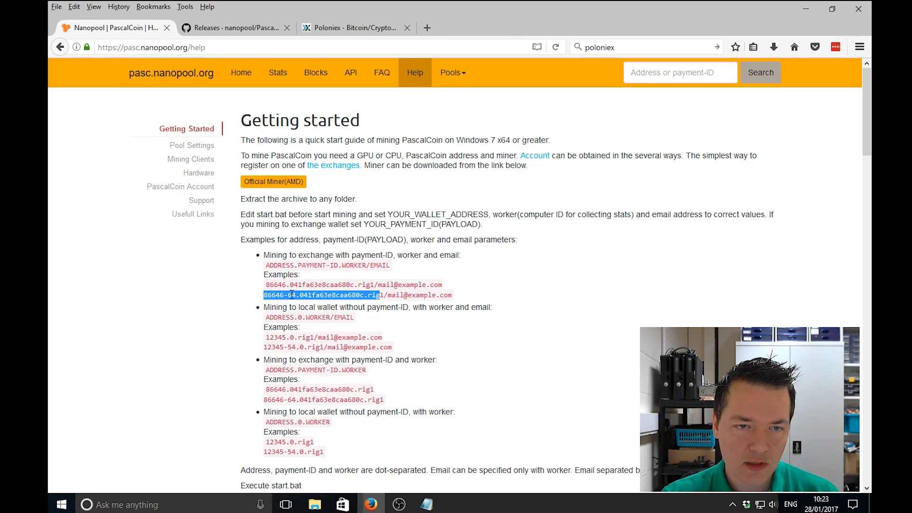
pyautogui.moveTo(264, 295); pyautogui.dragTo(369, 298)
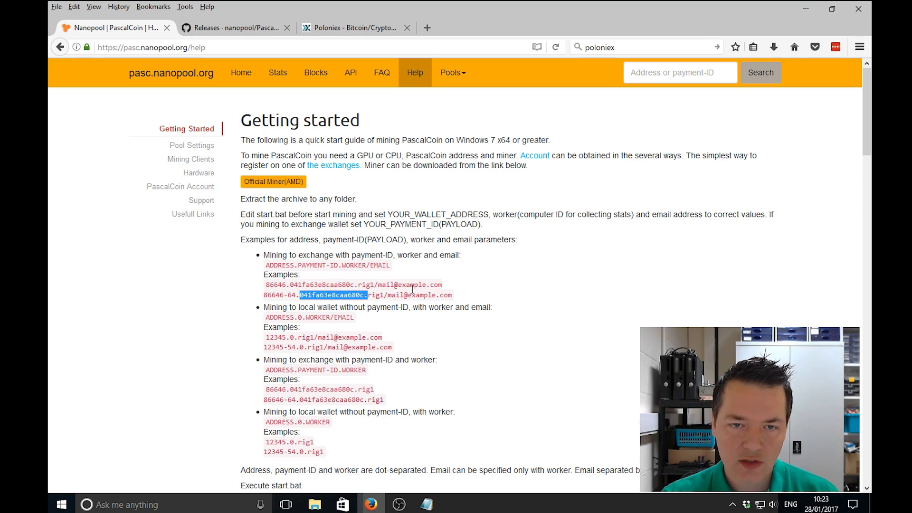
pyautogui.click(470, 300)
pyautogui.scroll(-3, 410, 273)
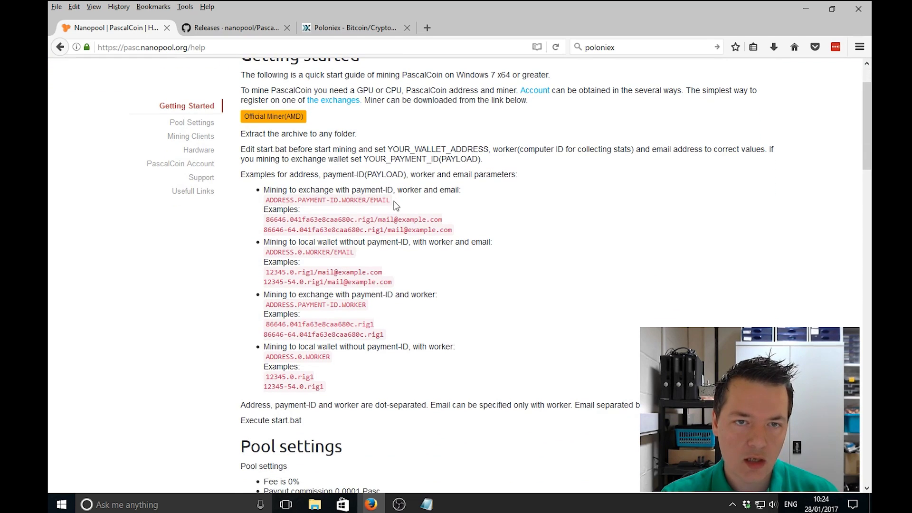
pyautogui.scroll(-12, 386, 272)
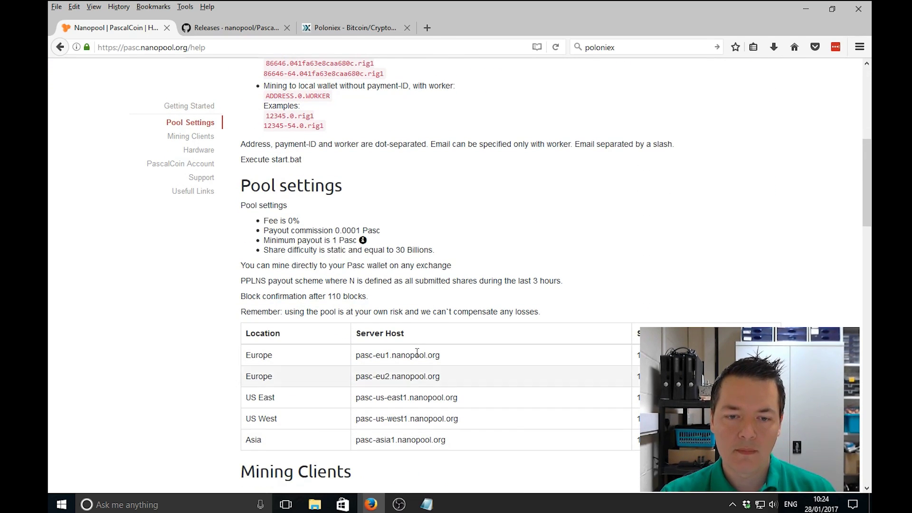
pyautogui.scroll(-12, 407, 341)
pyautogui.scroll(13, 401, 317)
pyautogui.scroll(6, 401, 317)
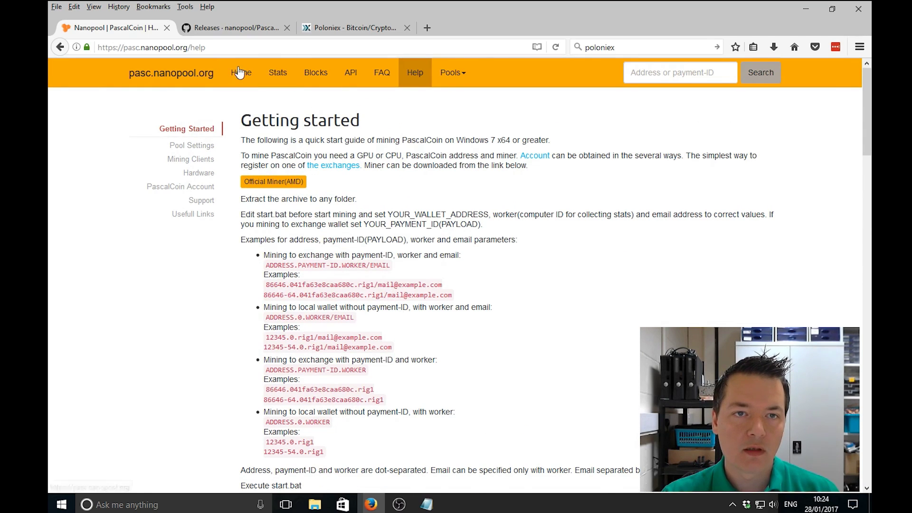
pyautogui.click(427, 505)
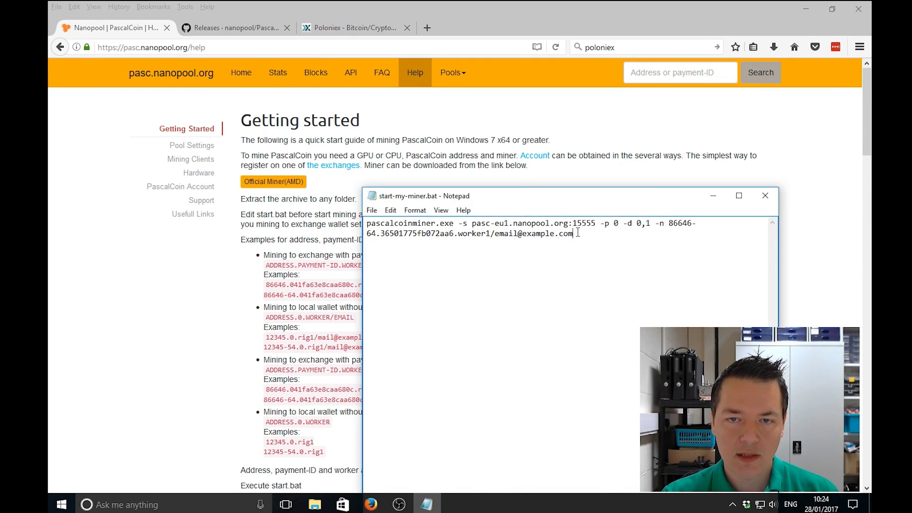
# - Save as start-my-miner.bat with type All Files, replace the existing file, and close Notepad
pyautogui.click(373, 210)
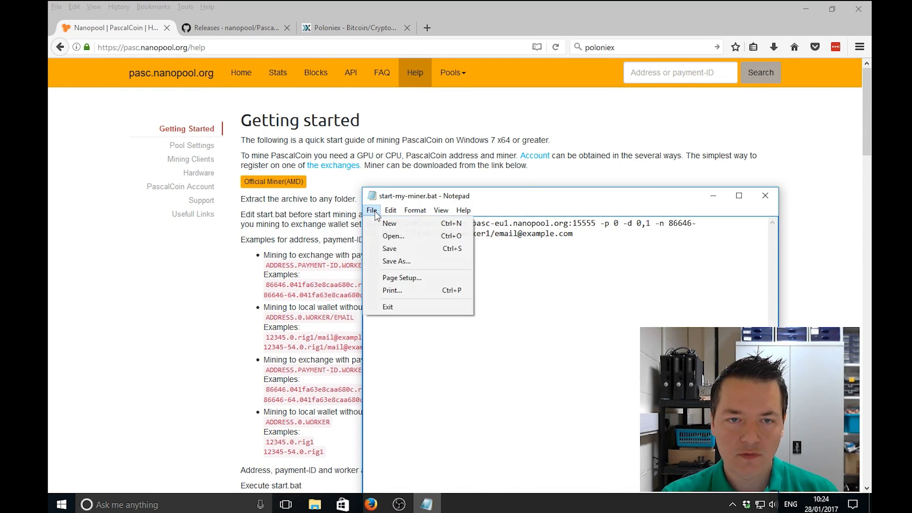
pyautogui.click(405, 262)
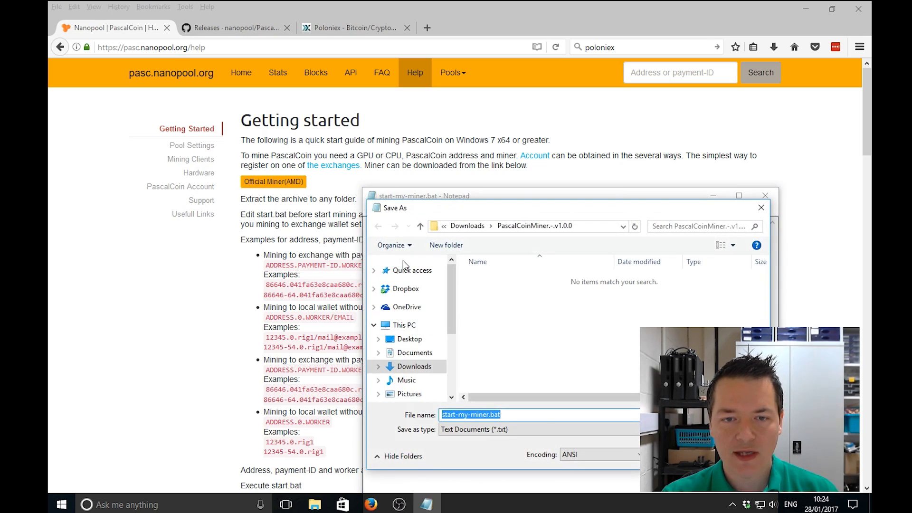
pyautogui.click(442, 415)
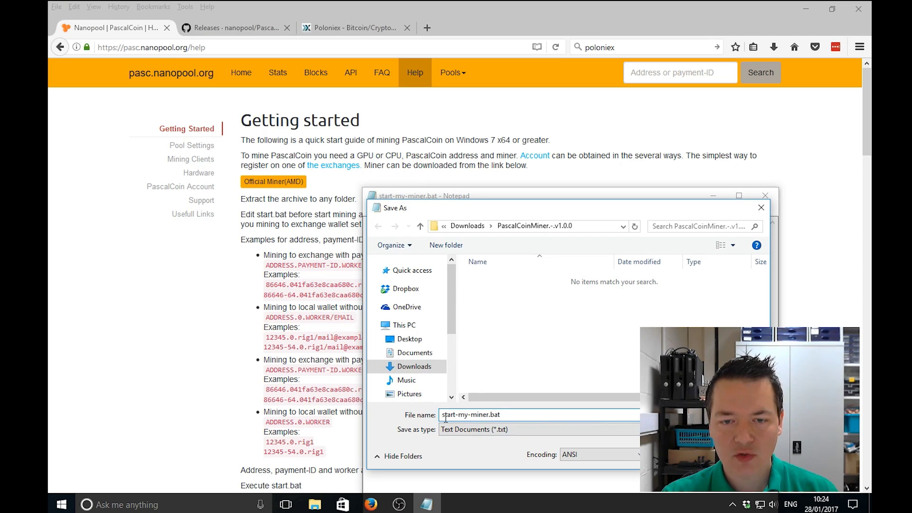
pyautogui.click(493, 430)
pyautogui.click(482, 450)
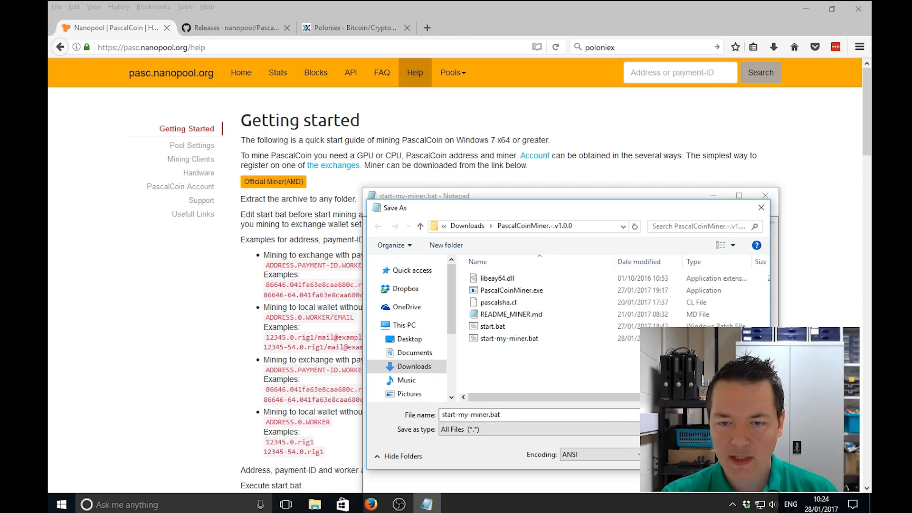
pyautogui.press('Return')
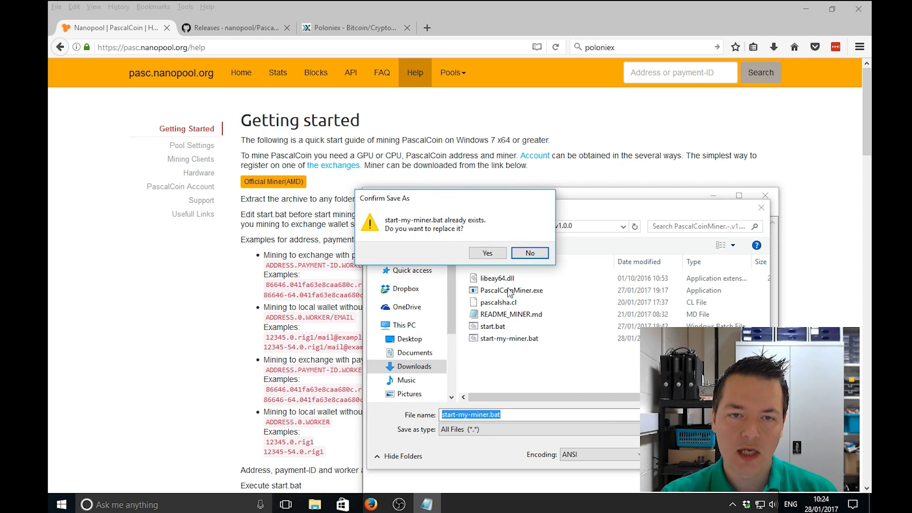
pyautogui.click(488, 253)
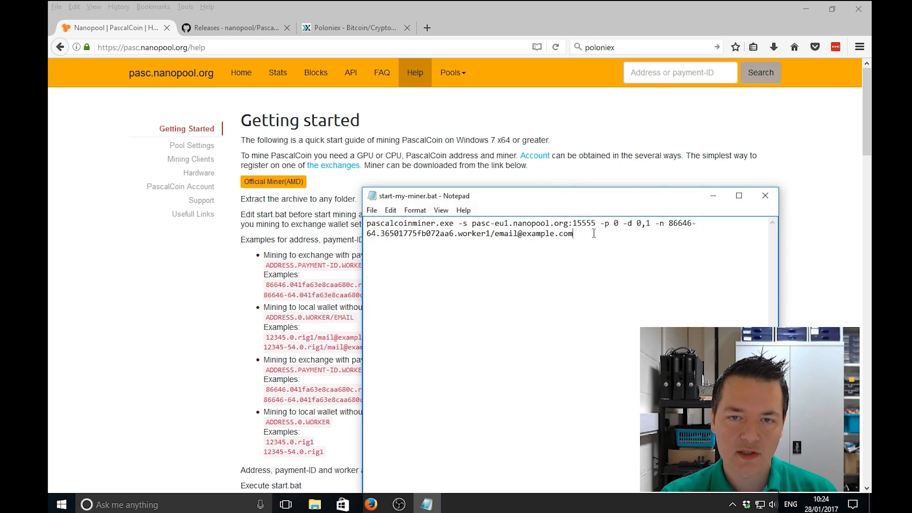
pyautogui.click(771, 196)
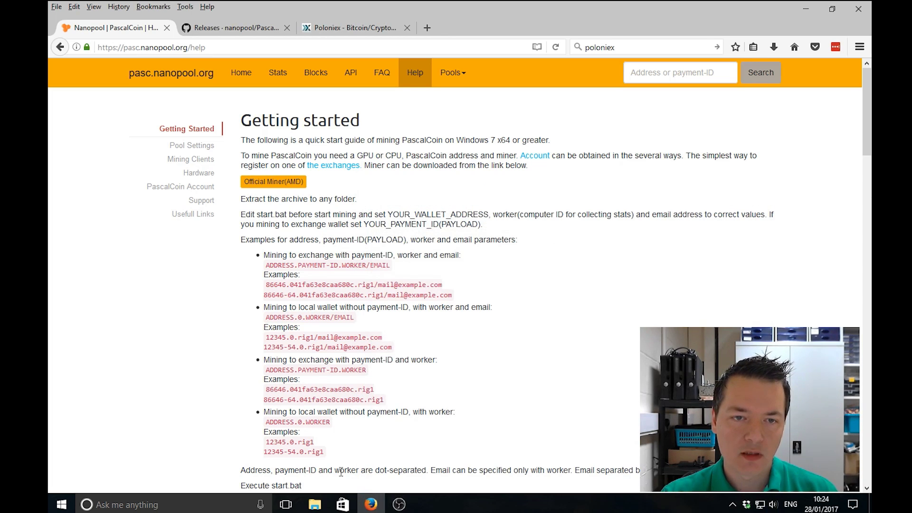
# - Minimize Firefox, move the PascalCoinMiner folder window down, and select start-my-miner.bat
pyautogui.click(806, 10)
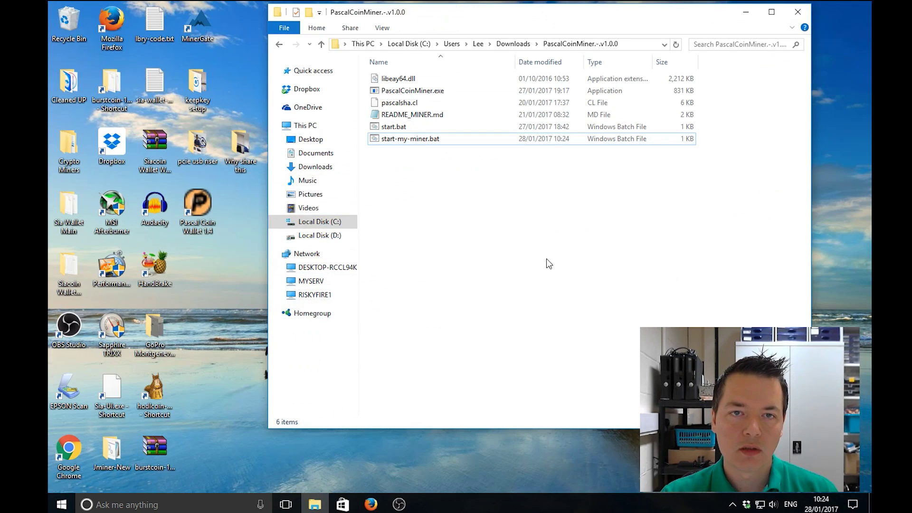
pyautogui.moveTo(510, 27); pyautogui.dragTo(510, 48)
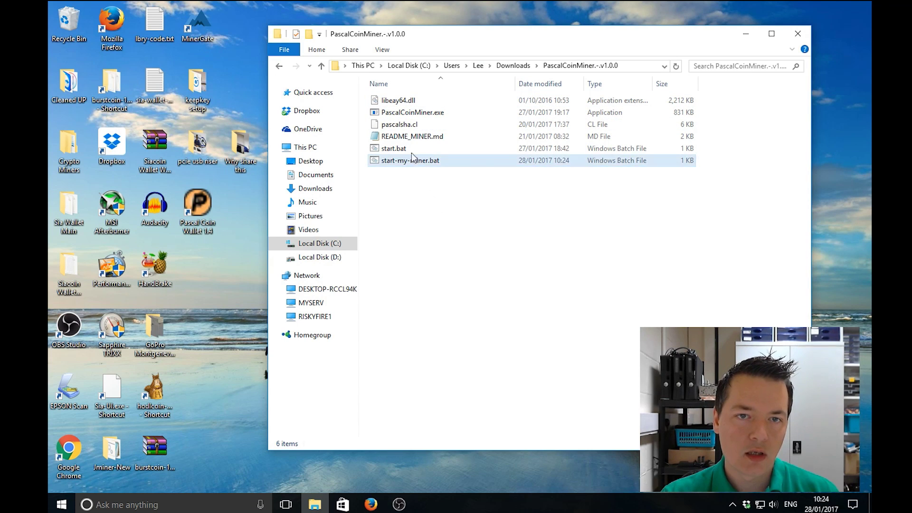
pyautogui.click(432, 164)
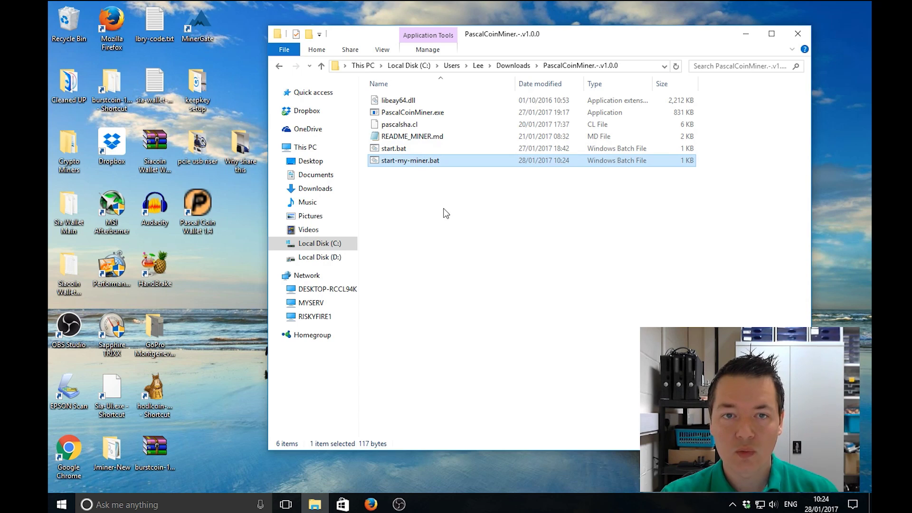
pyautogui.click(423, 201)
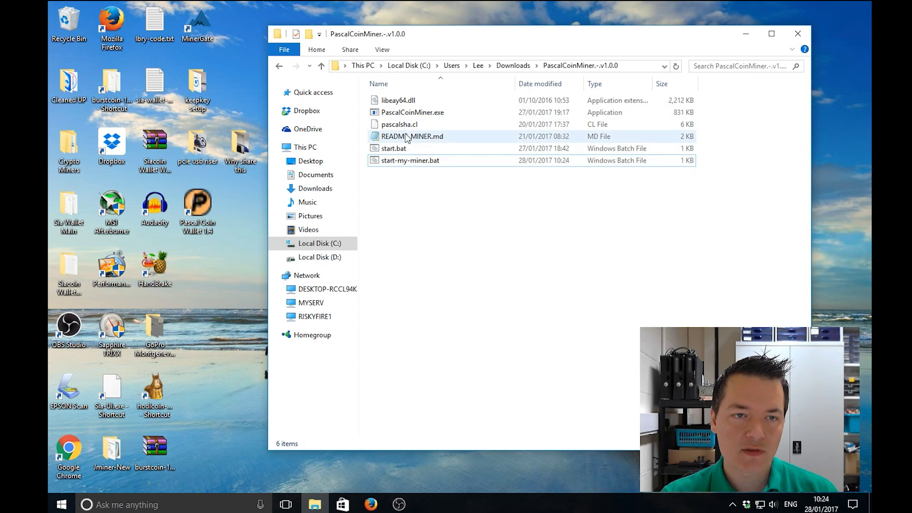
pyautogui.click(419, 164)
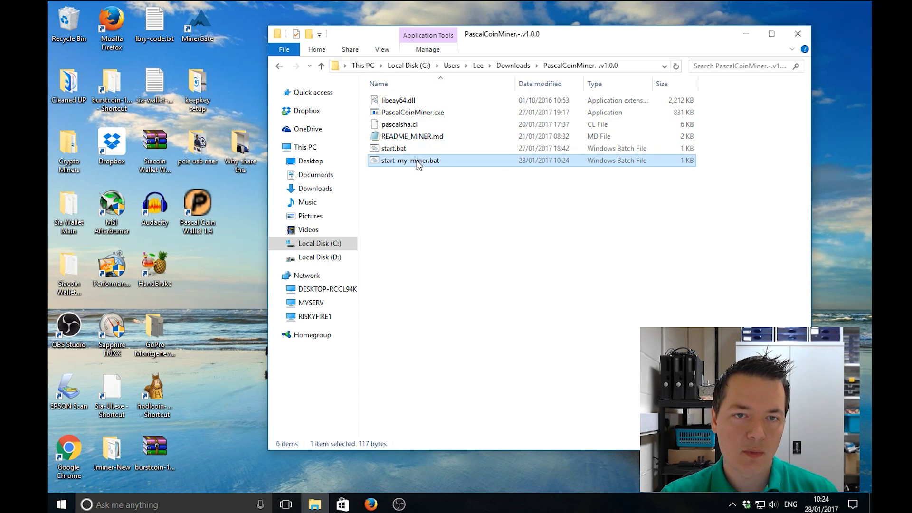
pyautogui.click(422, 190)
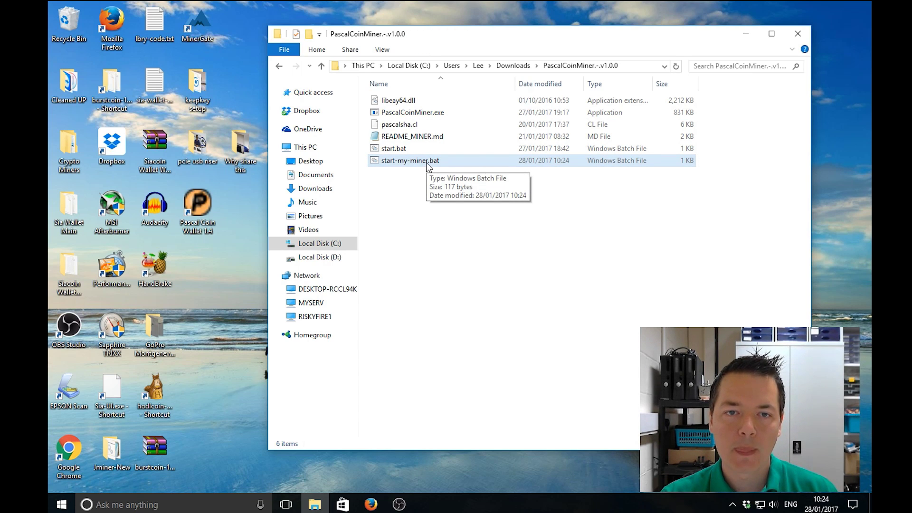
pyautogui.click(426, 162)
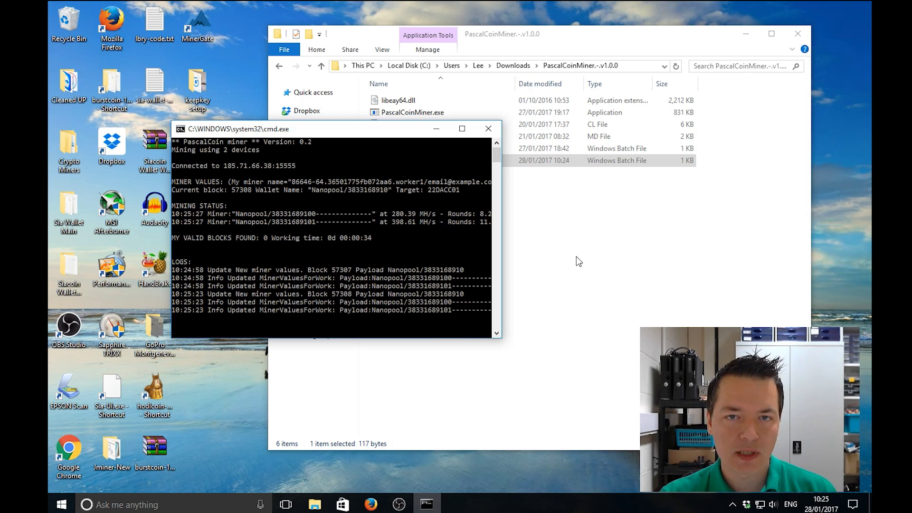
# - Go to the Nanopool pool homepage, then open start-my-miner.bat in Notepad for editing
pyautogui.click(373, 511)
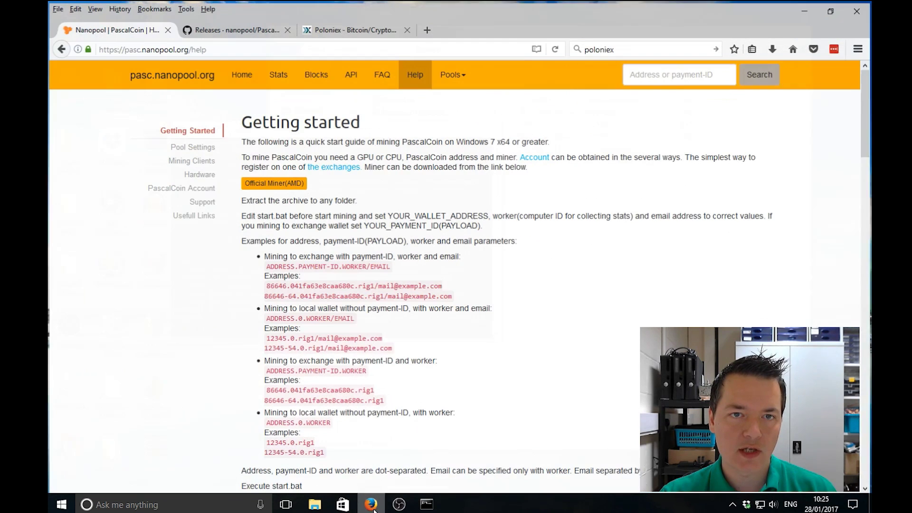
pyautogui.click(254, 81)
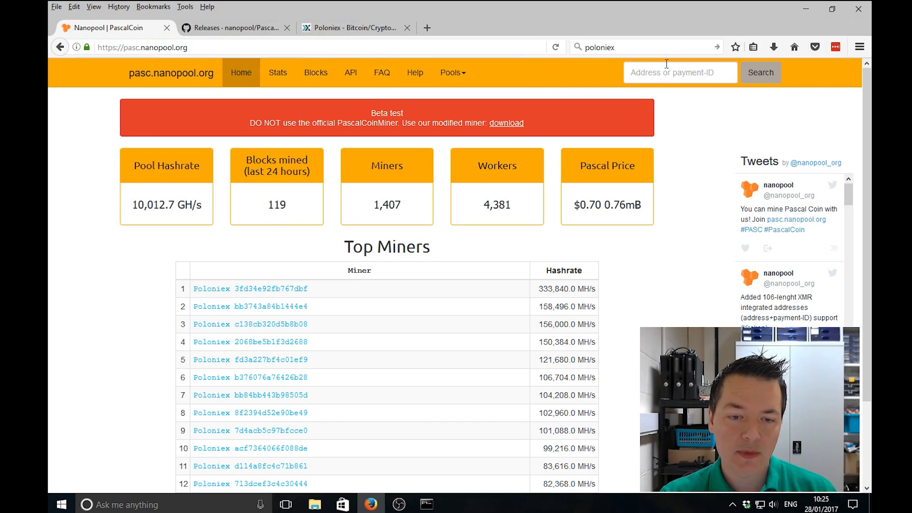
pyautogui.click(806, 10)
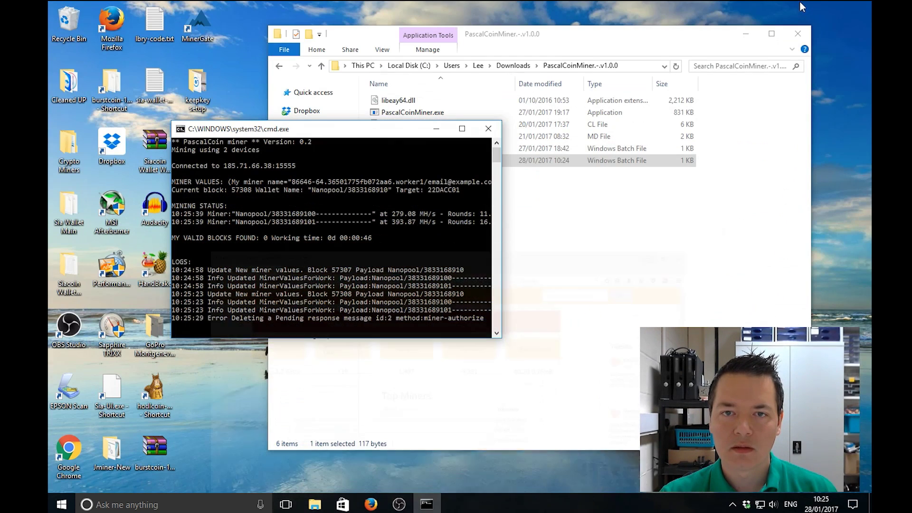
pyautogui.click(592, 251)
pyautogui.click(417, 161)
pyautogui.rightClick(417, 161)
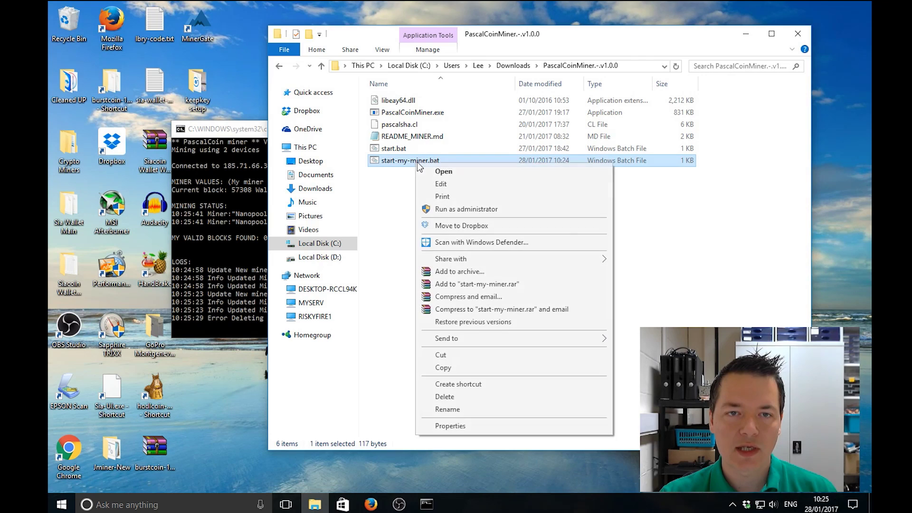
pyautogui.click(451, 184)
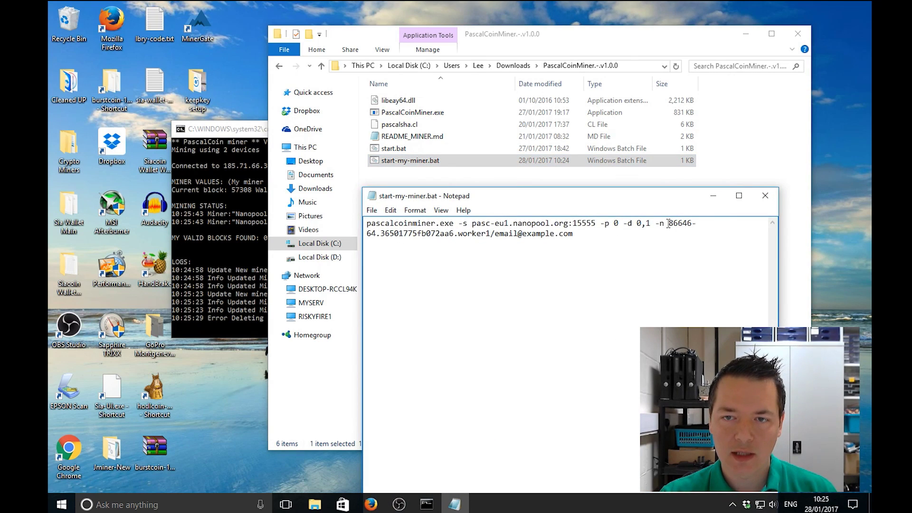
# - Copy the wallet account number from the batch file and search it on Nanopool to view its stats
pyautogui.moveTo(668, 223); pyautogui.dragTo(377, 234)
pyautogui.hotkey('ctrl', 'c')
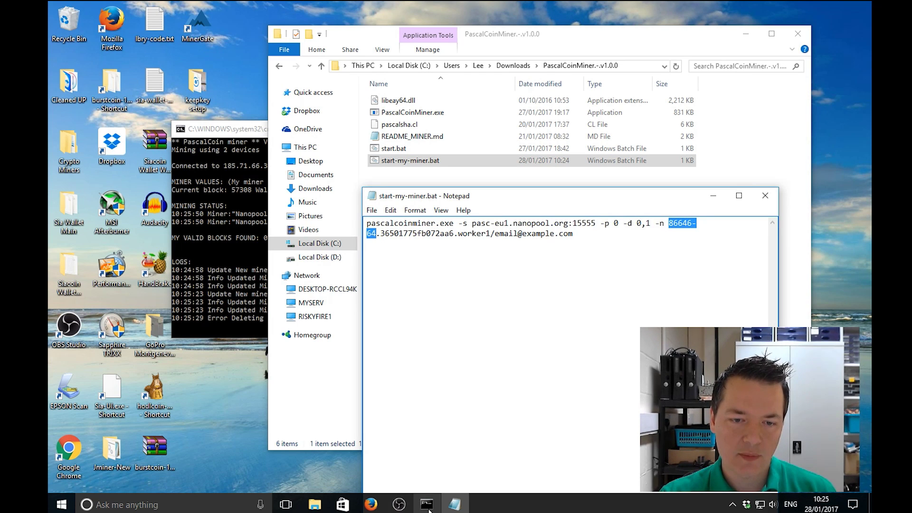
pyautogui.click(371, 505)
pyautogui.click(650, 74)
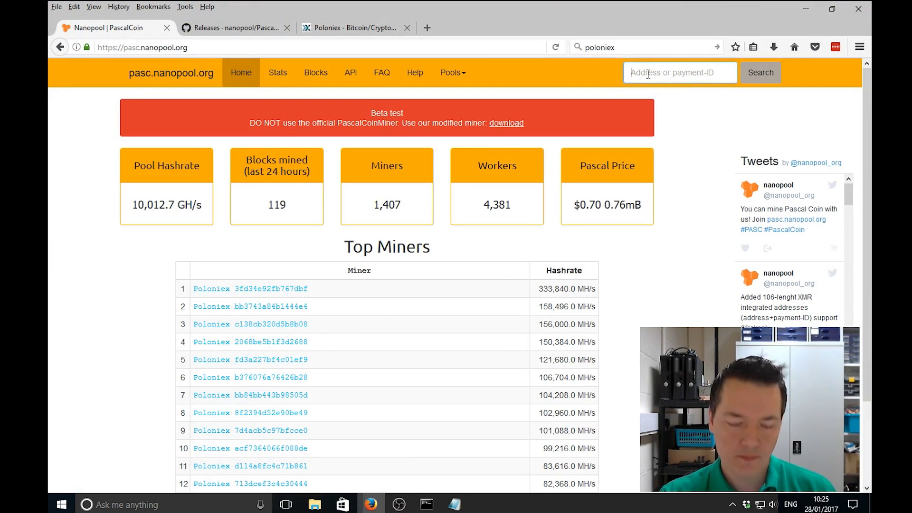
pyautogui.hotkey('ctrl', 'v')
pyautogui.click(769, 76)
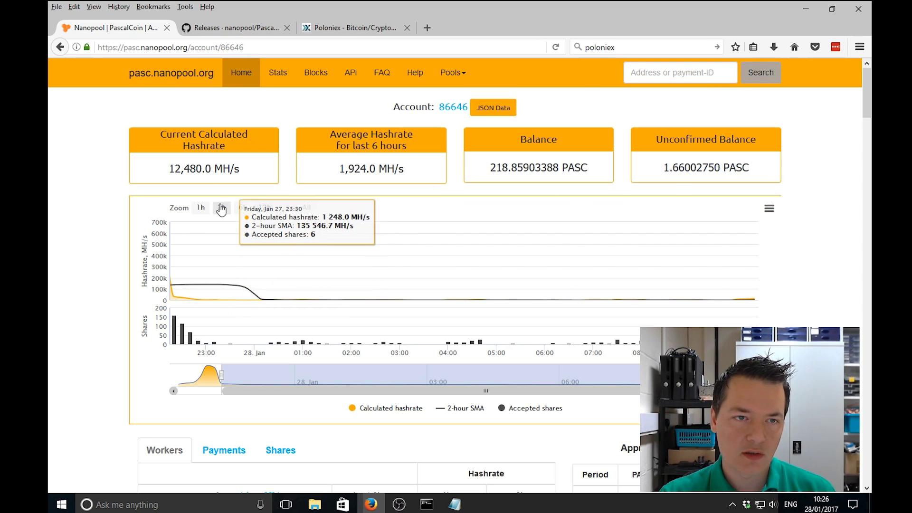
pyautogui.scroll(-3, 93, 317)
pyautogui.scroll(-3, 94, 316)
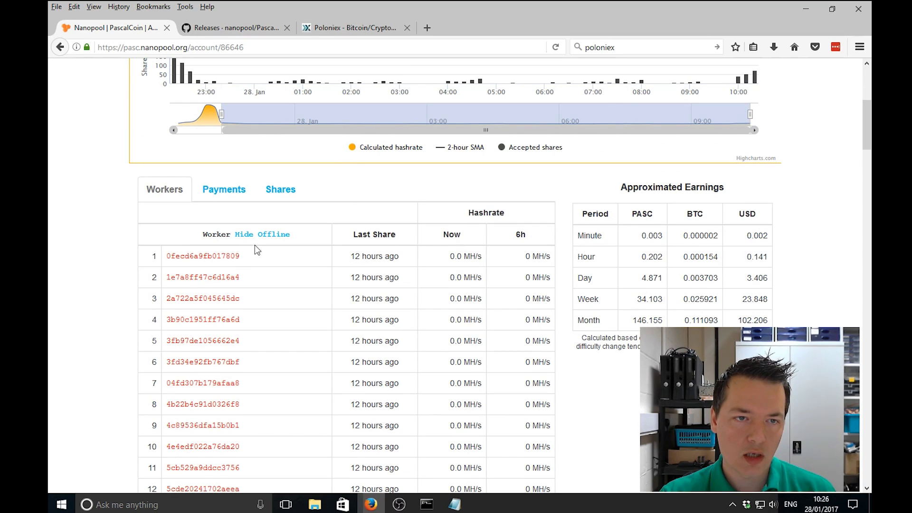
pyautogui.scroll(6, 100, 290)
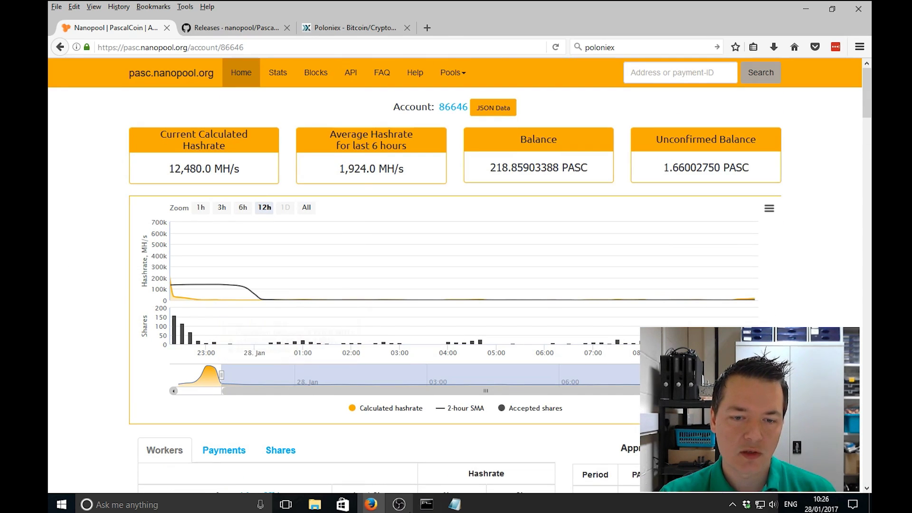
pyautogui.click(455, 504)
# - Copy the Poloniex payment-ID from start-my-miner.bat and search it in Nanopool's Address or payment-ID box
pyautogui.hotkey('ctrl', 'v')
pyautogui.moveTo(380, 233); pyautogui.dragTo(456, 238)
pyautogui.hotkey('ctrl', 'c')
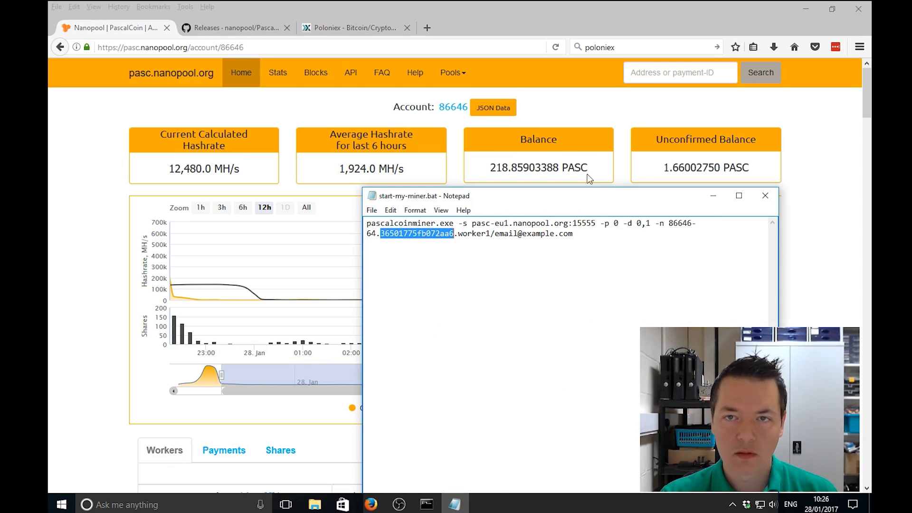
pyautogui.click(642, 73)
pyautogui.hotkey('ctrl', 'v')
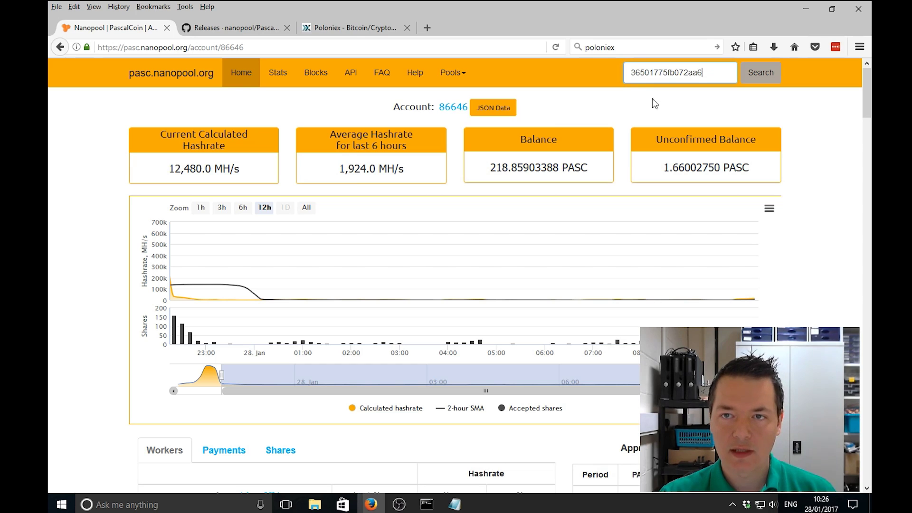
pyautogui.click(759, 79)
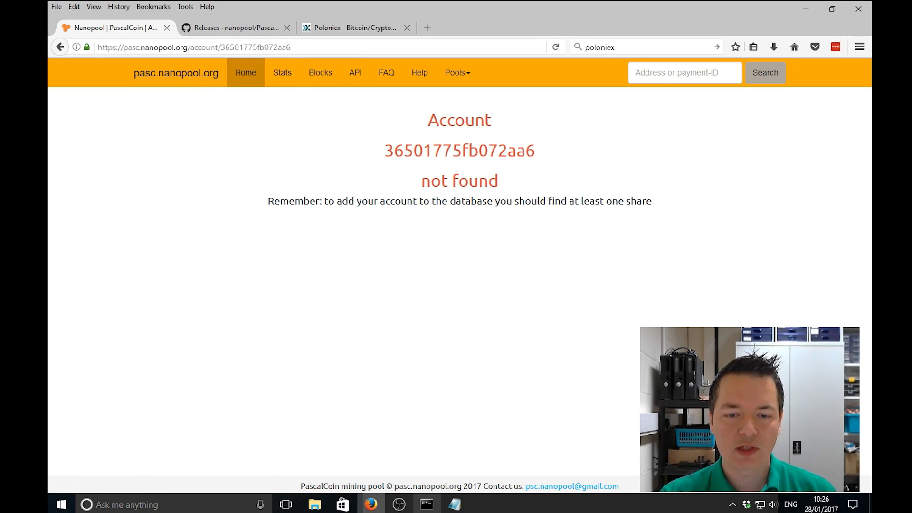
pyautogui.click(427, 452)
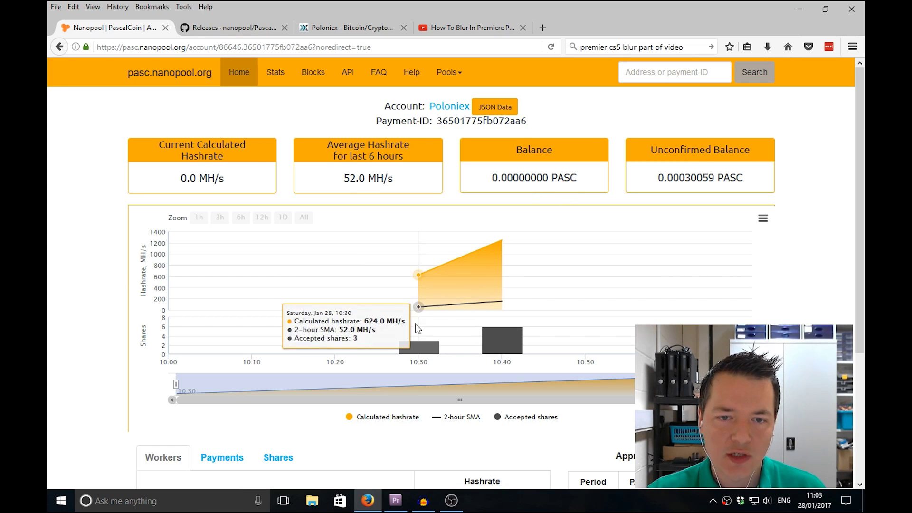
pyautogui.moveTo(496, 325)
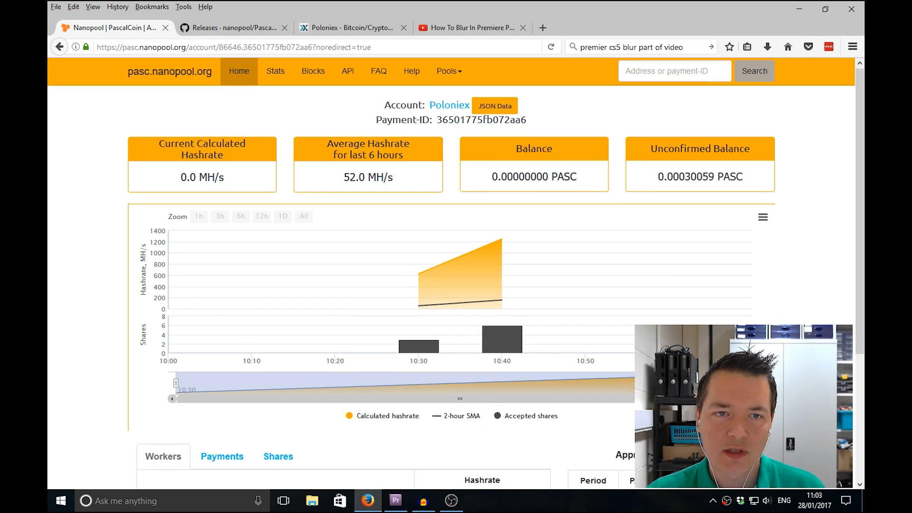
pyautogui.scroll(-2, 196, 469)
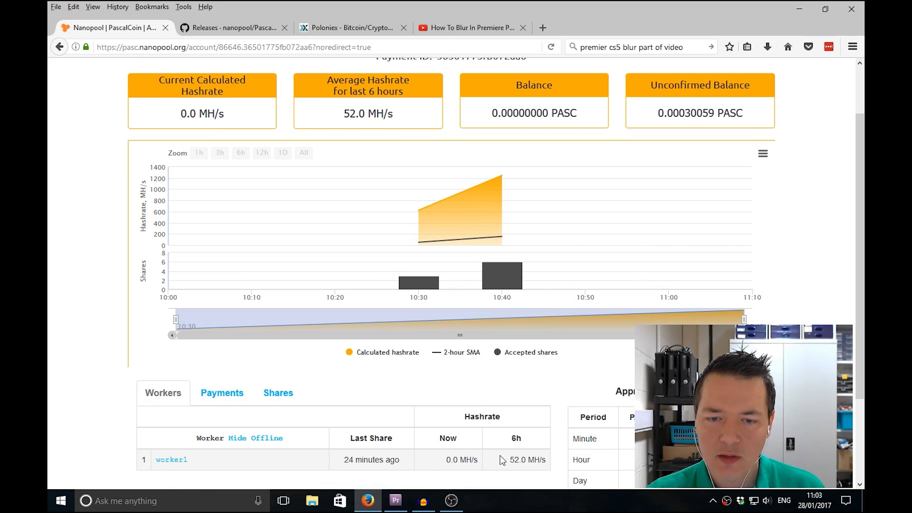
pyautogui.scroll(2, 499, 455)
pyautogui.scroll(-4, 522, 447)
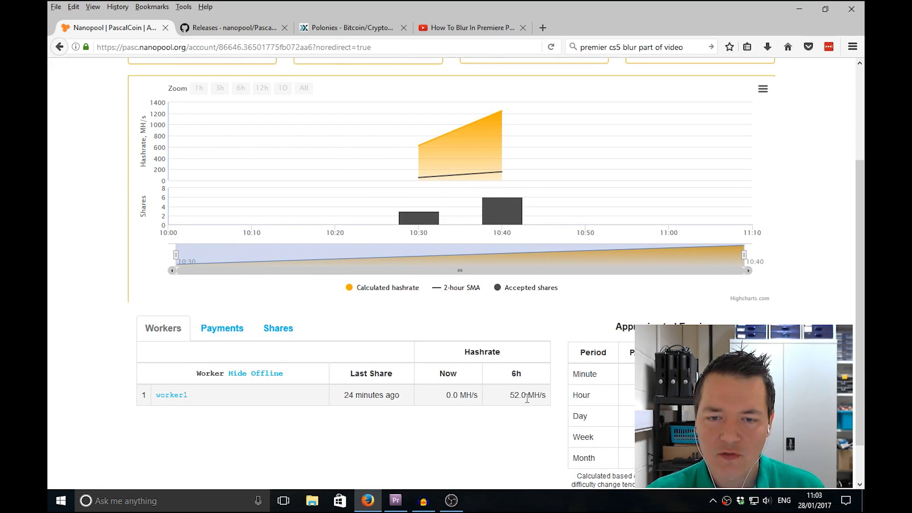
pyautogui.scroll(4, 526, 402)
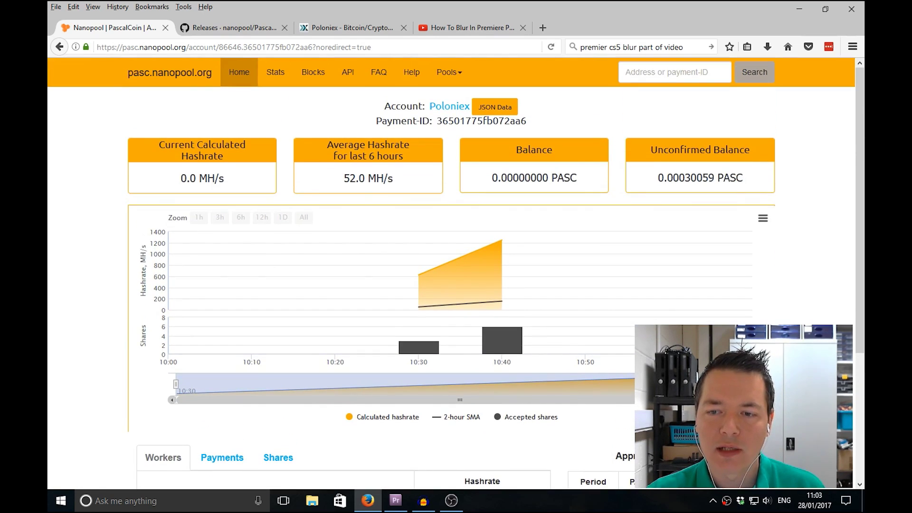